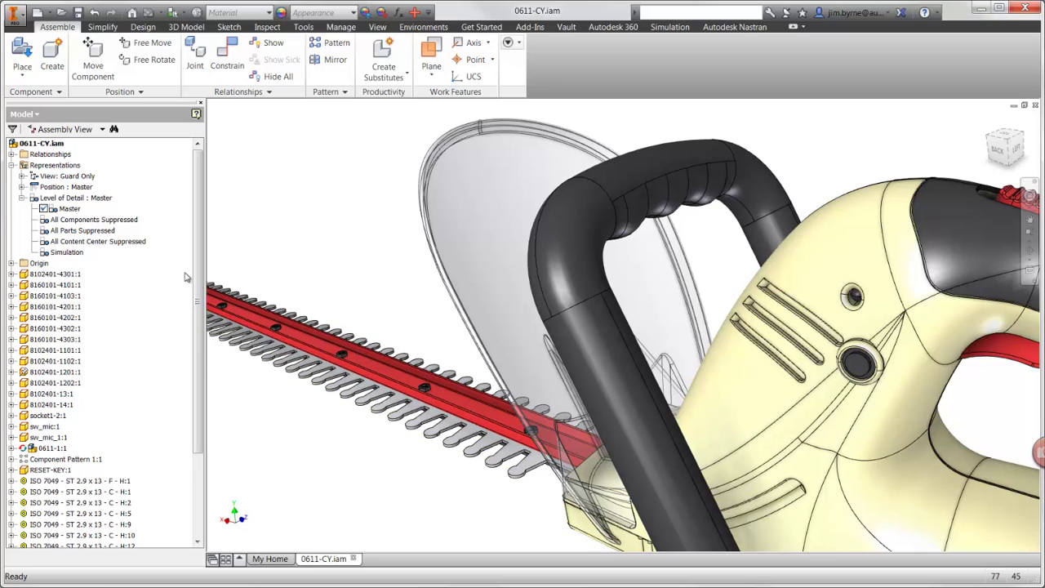
# Step: Activate the Simulation level of detail and display the Nastran FEA model tree for the guard assembly
pyautogui.doubleClick(71, 254)
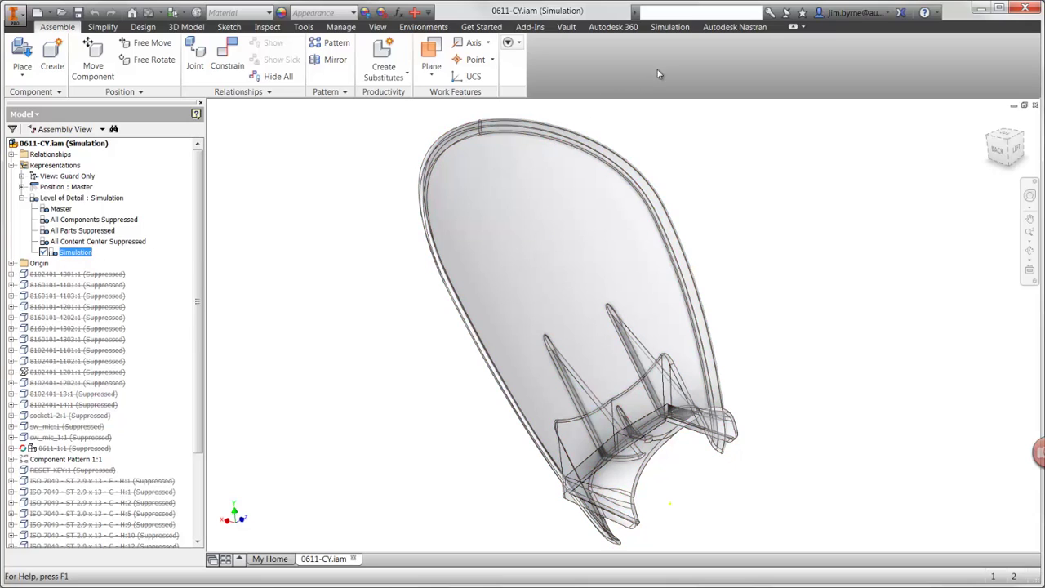
pyautogui.click(735, 27)
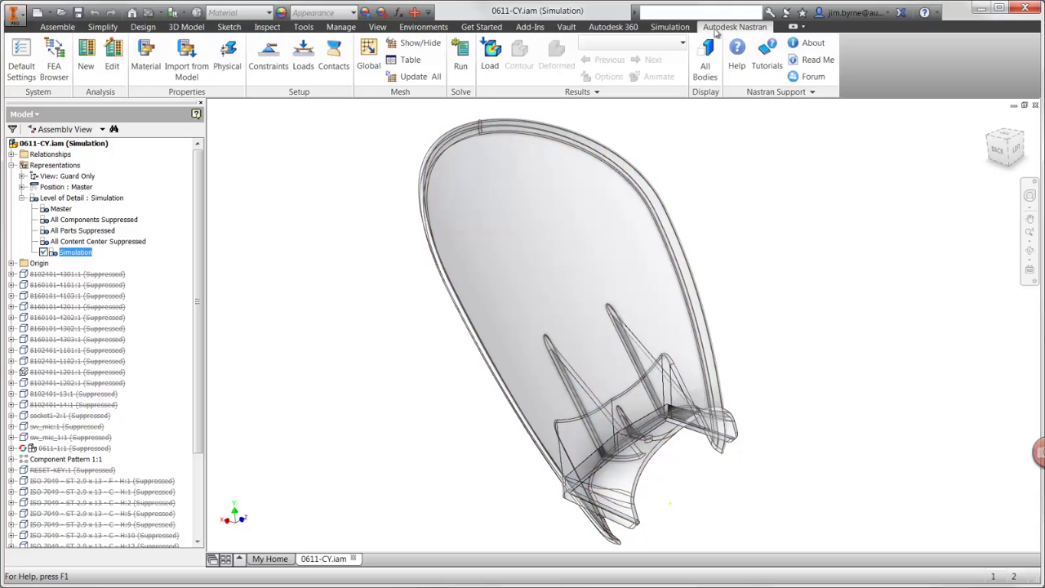
pyautogui.click(59, 73)
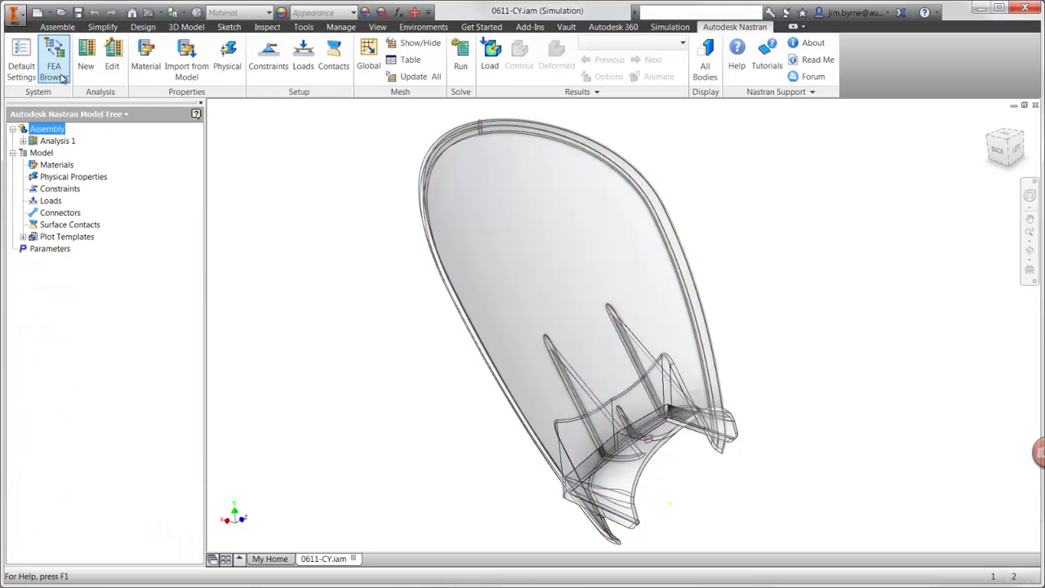
pyautogui.click(23, 140)
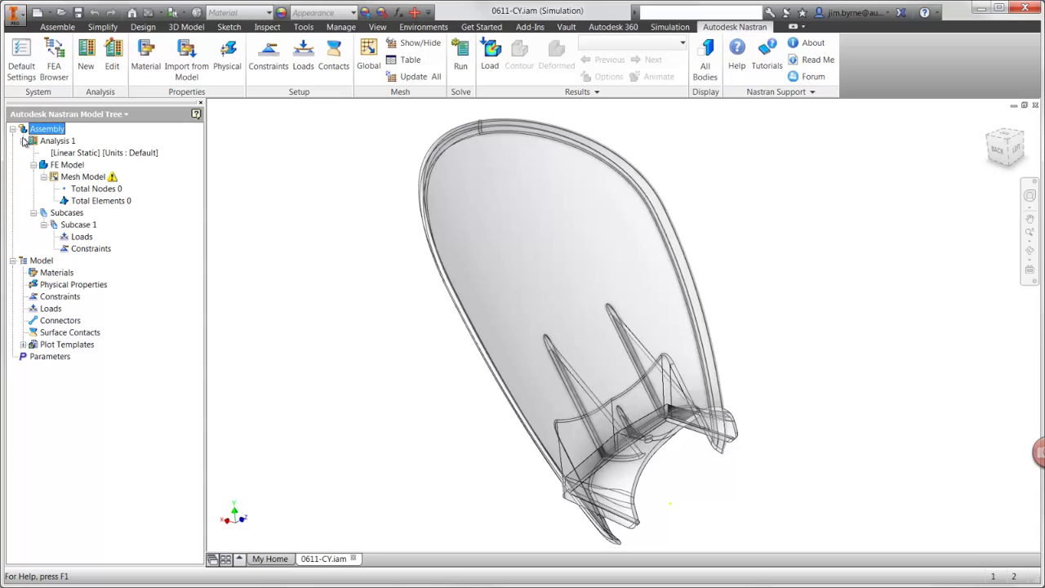
pyautogui.click(23, 141)
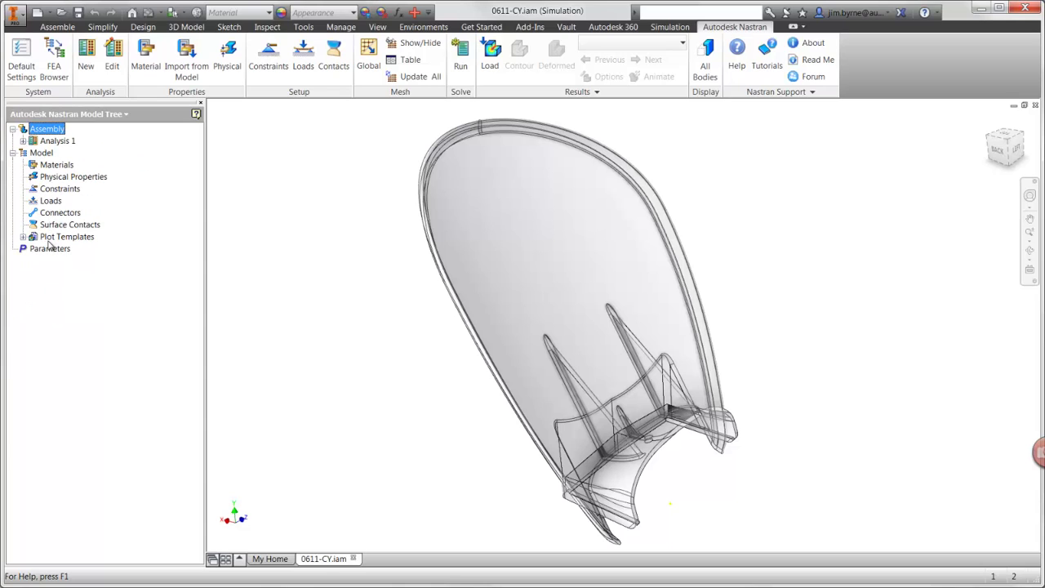
# Step: Create a new analysis named Guard with the Nonlinear Static type
pyautogui.click(85, 72)
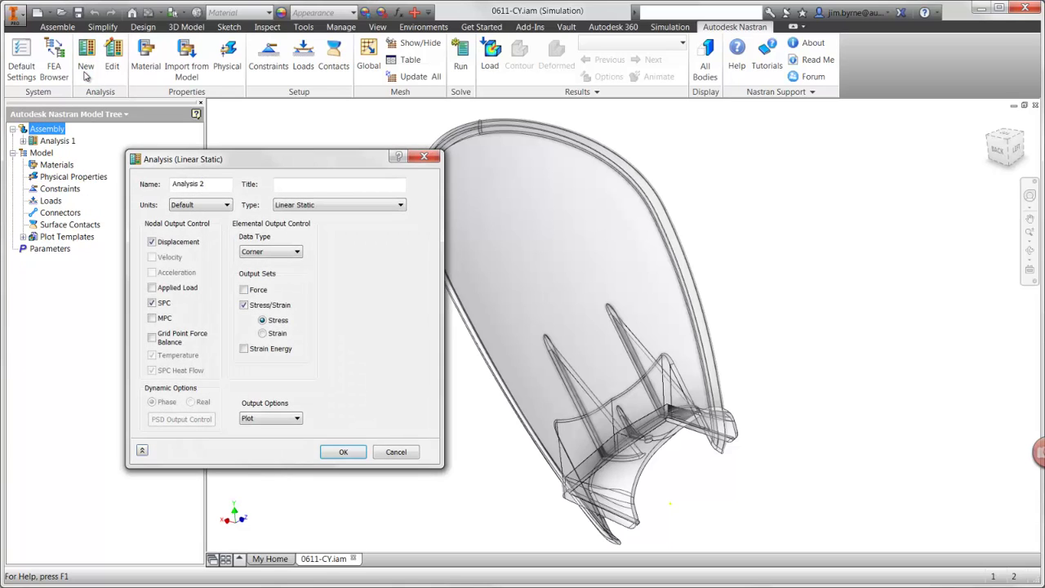
pyautogui.moveTo(208, 184); pyautogui.dragTo(173, 184)
pyautogui.press('BackSpace')
pyautogui.write('Guard')
pyautogui.click(332, 207)
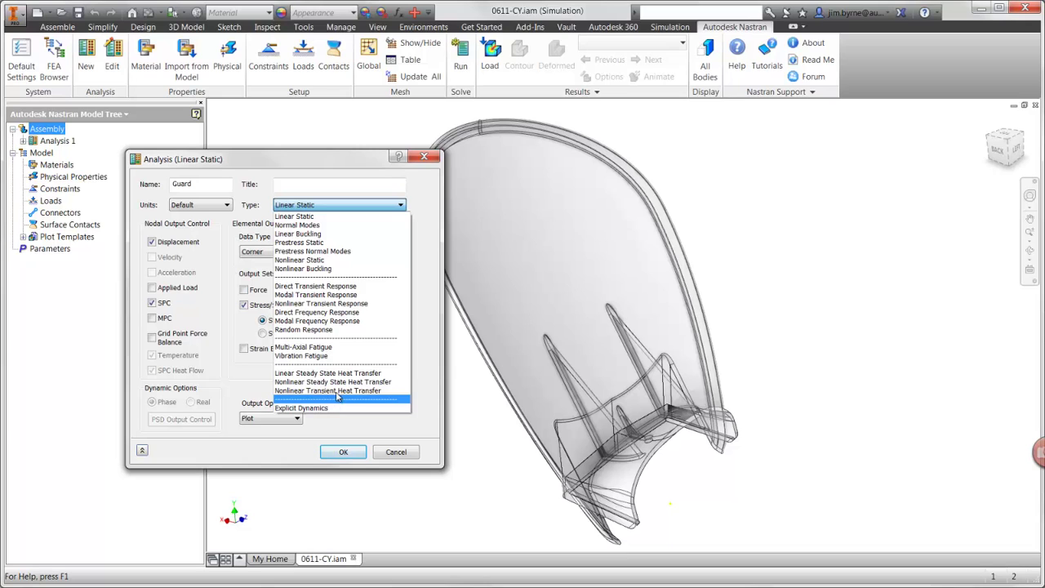
pyautogui.click(346, 262)
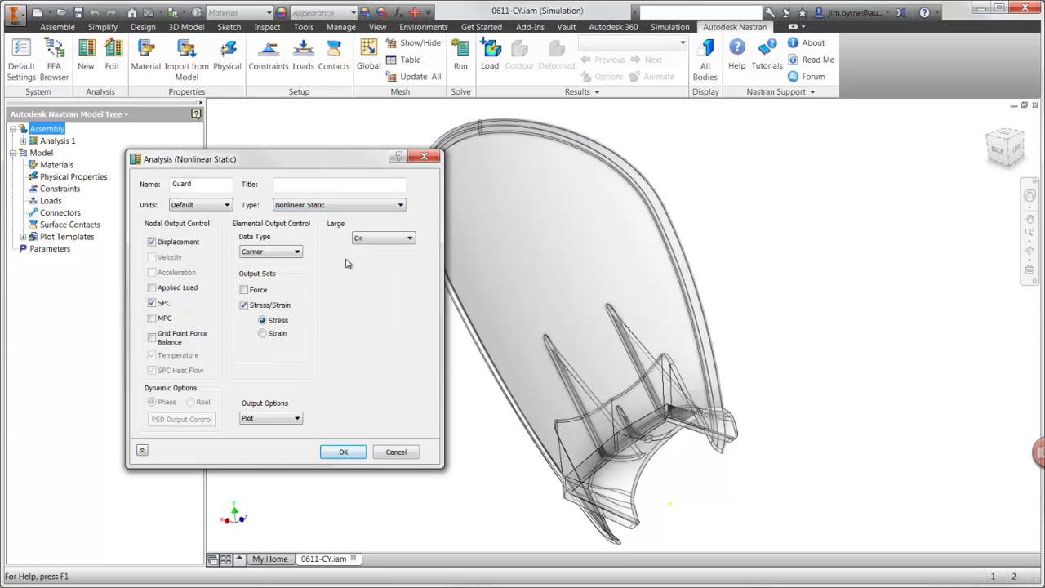
pyautogui.press('Return')
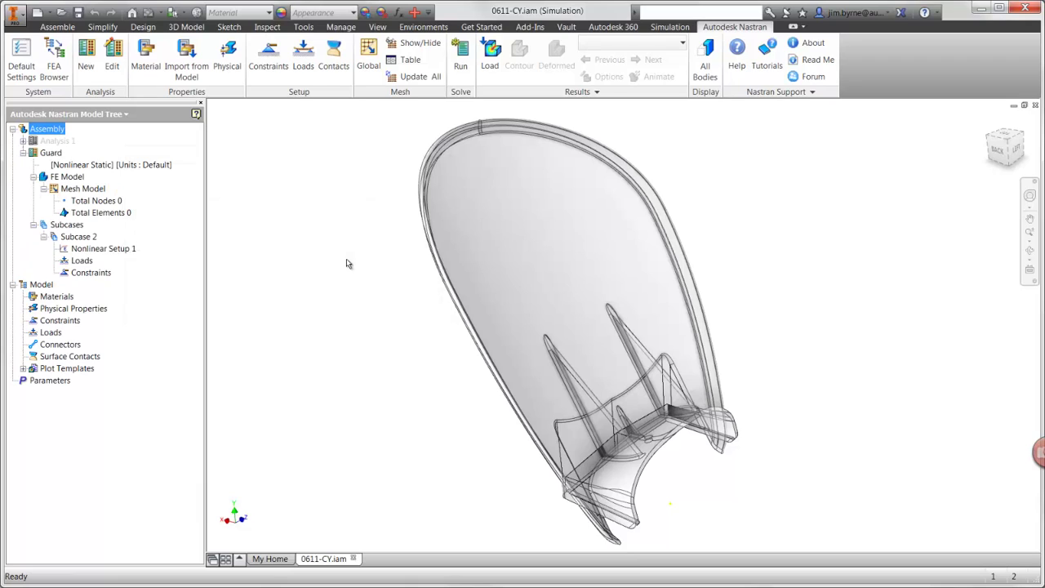
# Step: Import the materials from the model and assign a solid-element physical property with ABS Plastic to the guard body
pyautogui.click(187, 71)
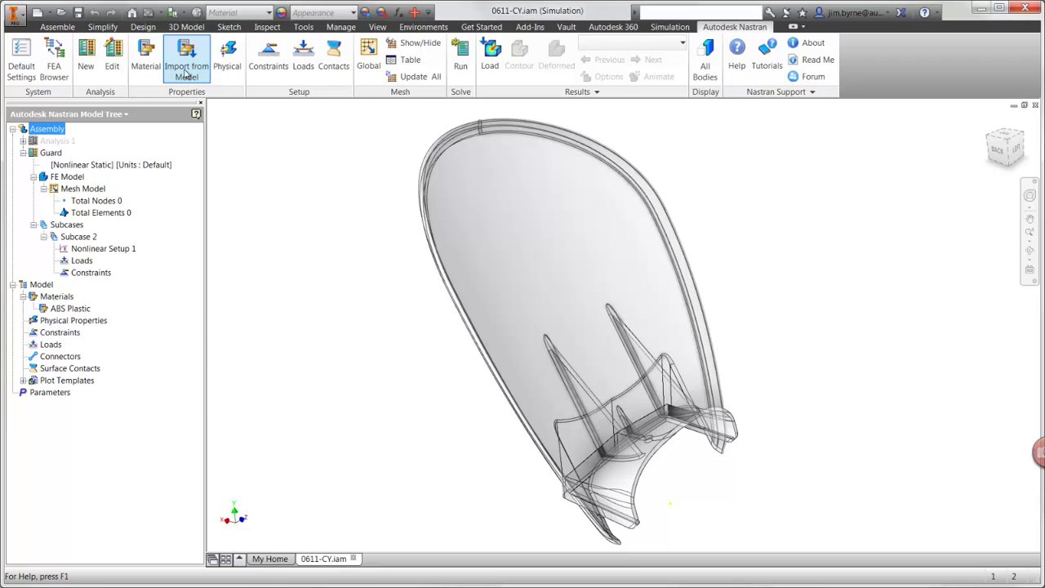
pyautogui.click(230, 70)
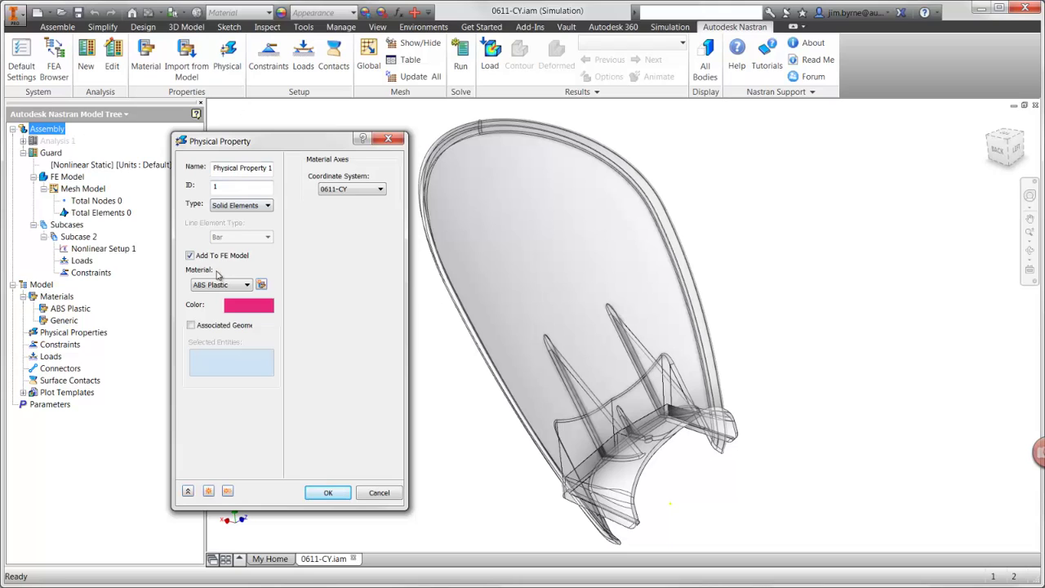
pyautogui.click(192, 326)
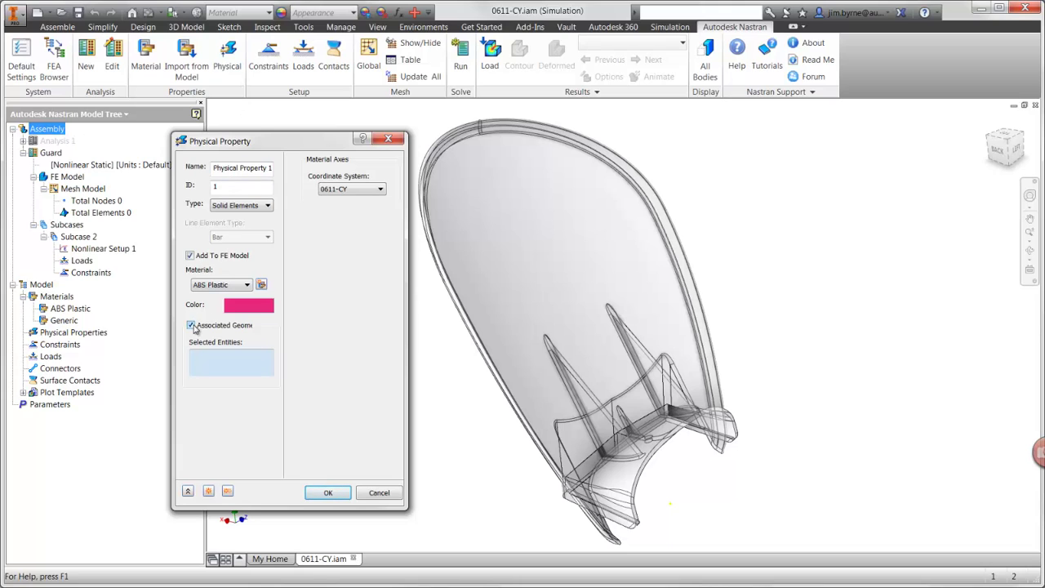
pyautogui.click(494, 291)
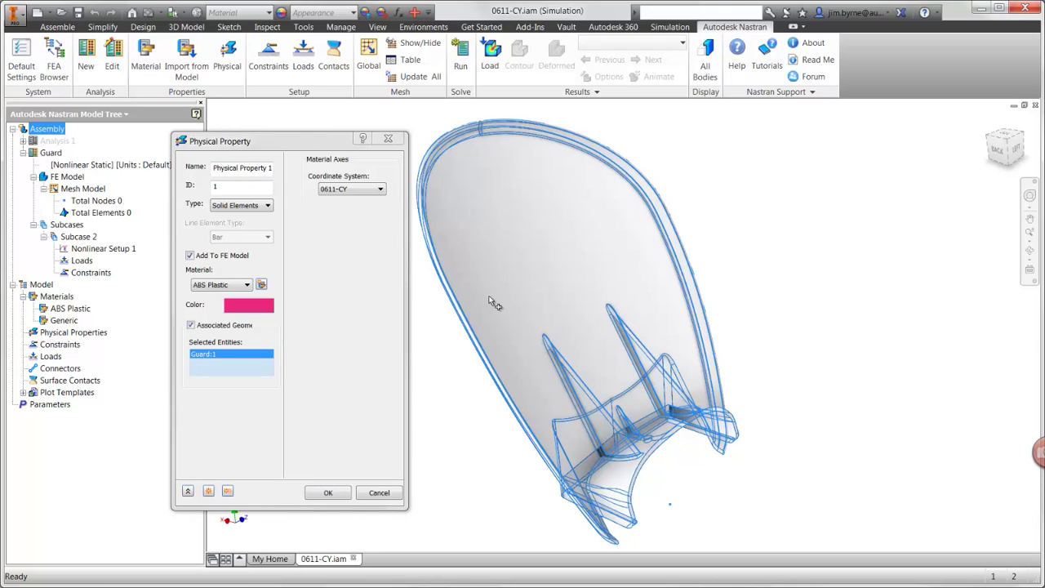
pyautogui.click(327, 493)
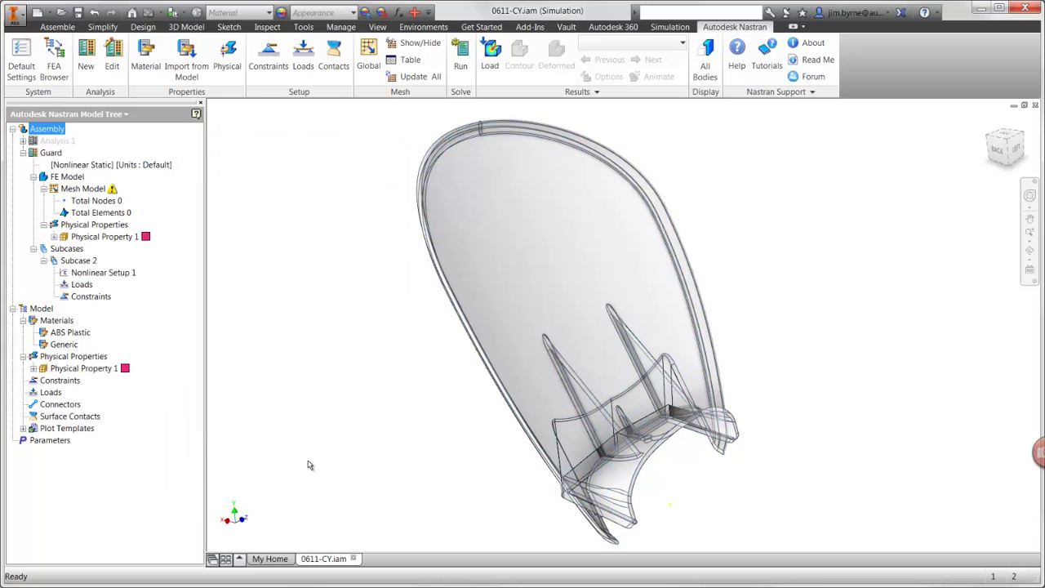
# Step: Open the ABS Plastic material under the guard's physical property for editing
pyautogui.click(54, 236)
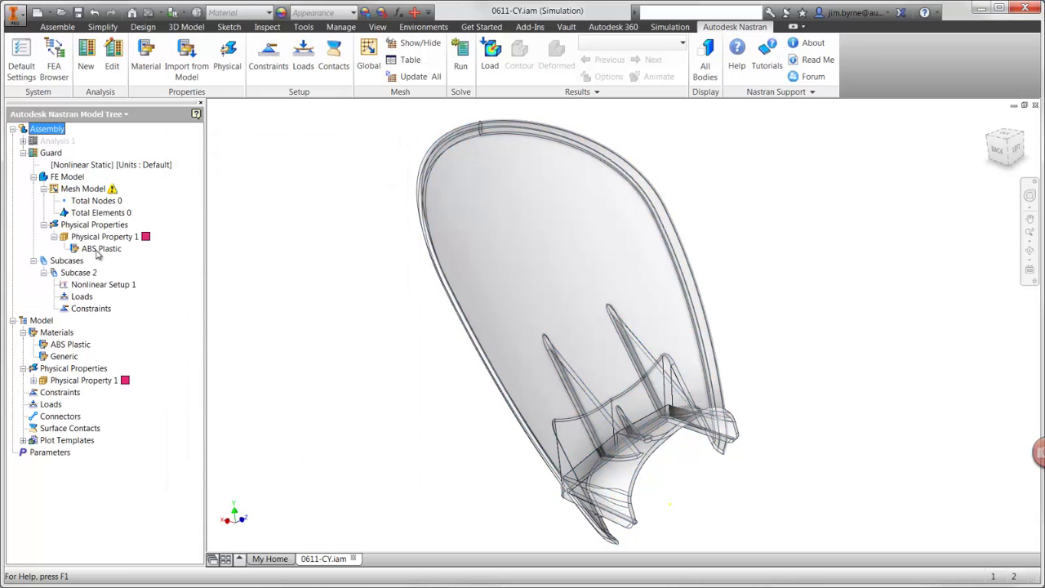
pyautogui.rightClick(98, 250)
pyautogui.click(122, 259)
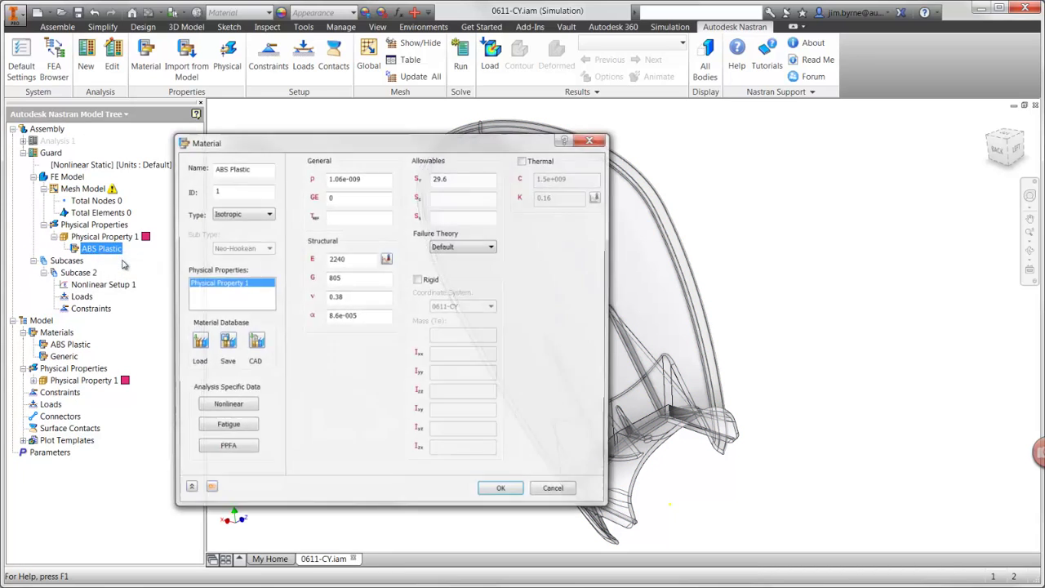
pyautogui.click(251, 215)
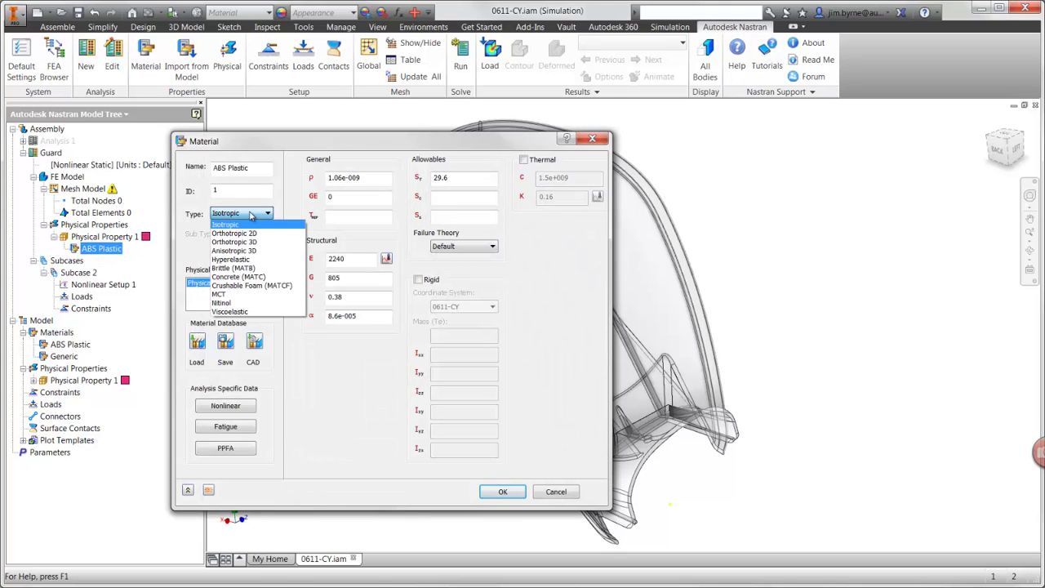
pyautogui.click(249, 258)
pyautogui.click(267, 248)
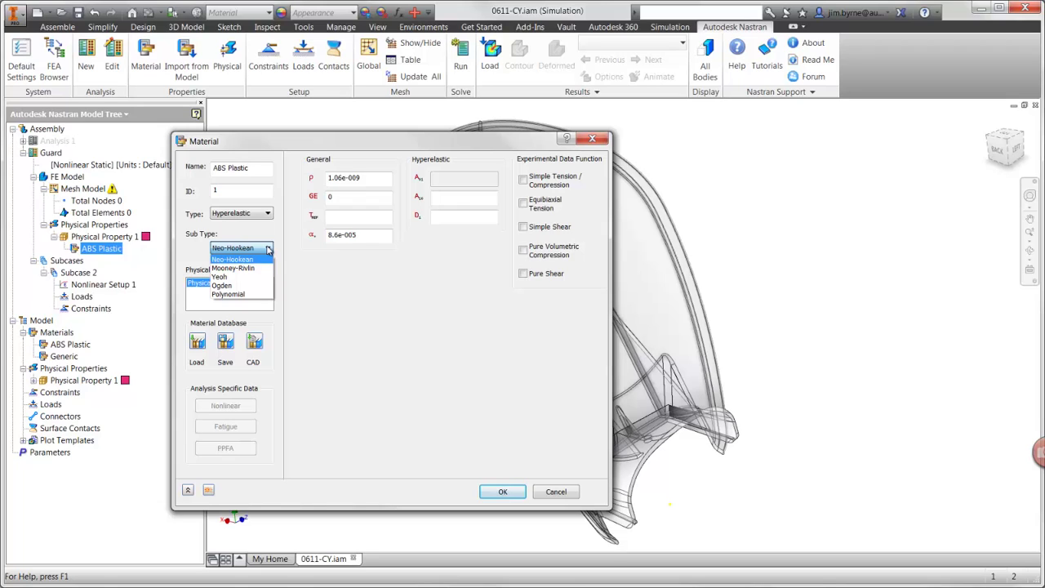
pyautogui.click(267, 248)
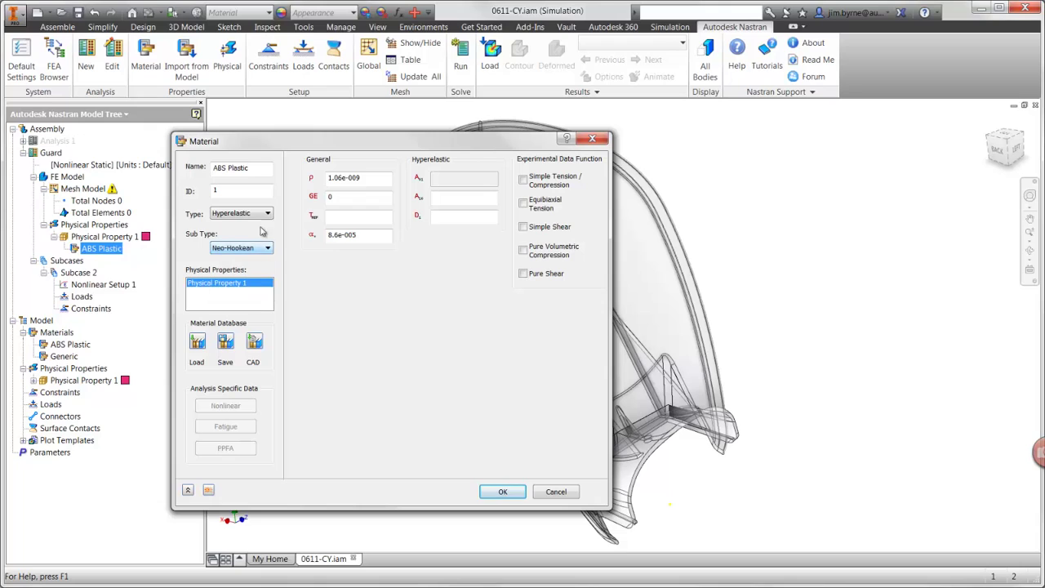
pyautogui.click(266, 213)
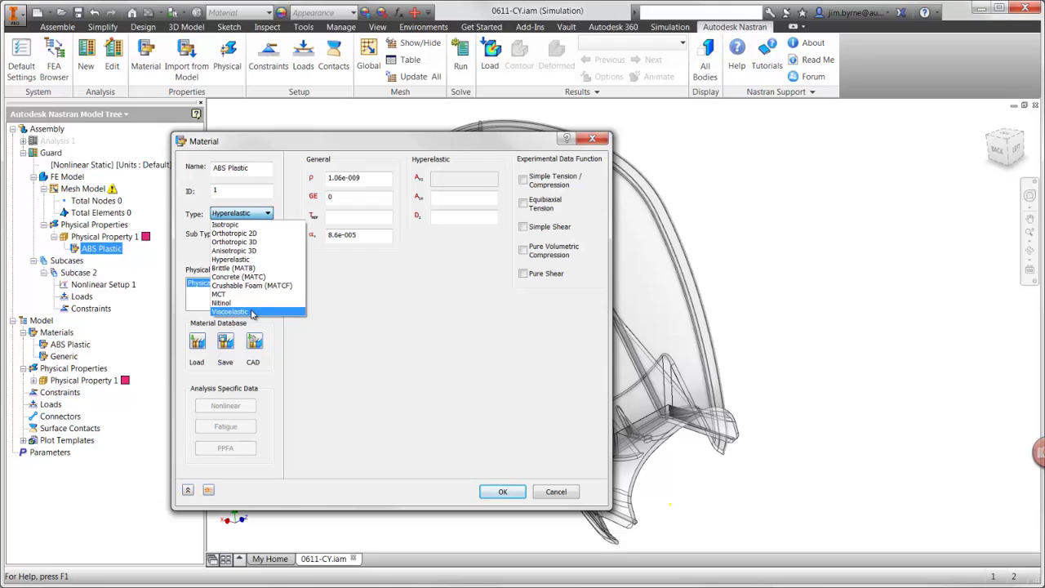
pyautogui.click(240, 224)
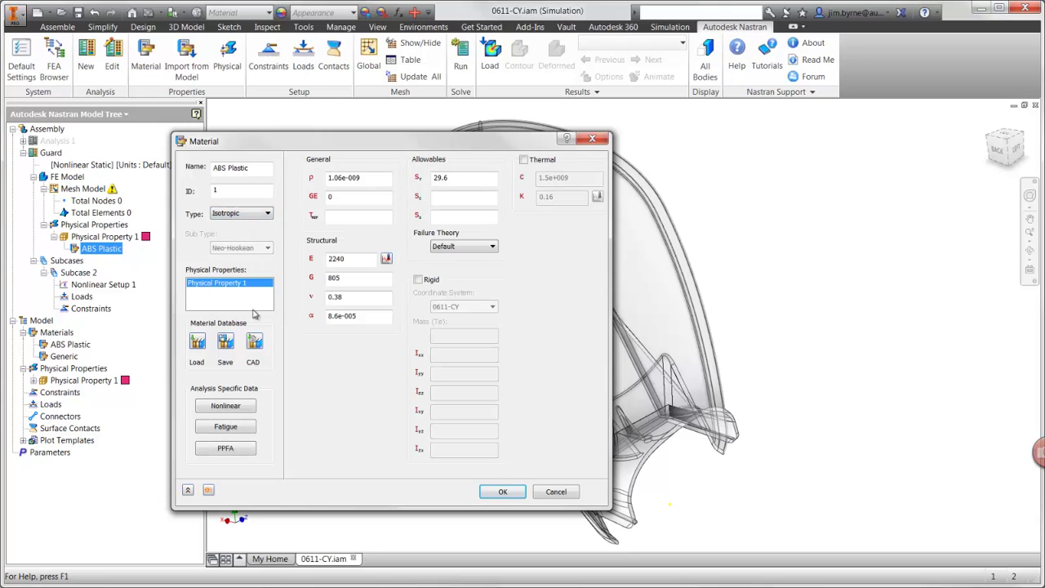
# Step: Set the material's nonlinear data type to Plastic with an initial yield stress of 40 MPa
pyautogui.click(234, 407)
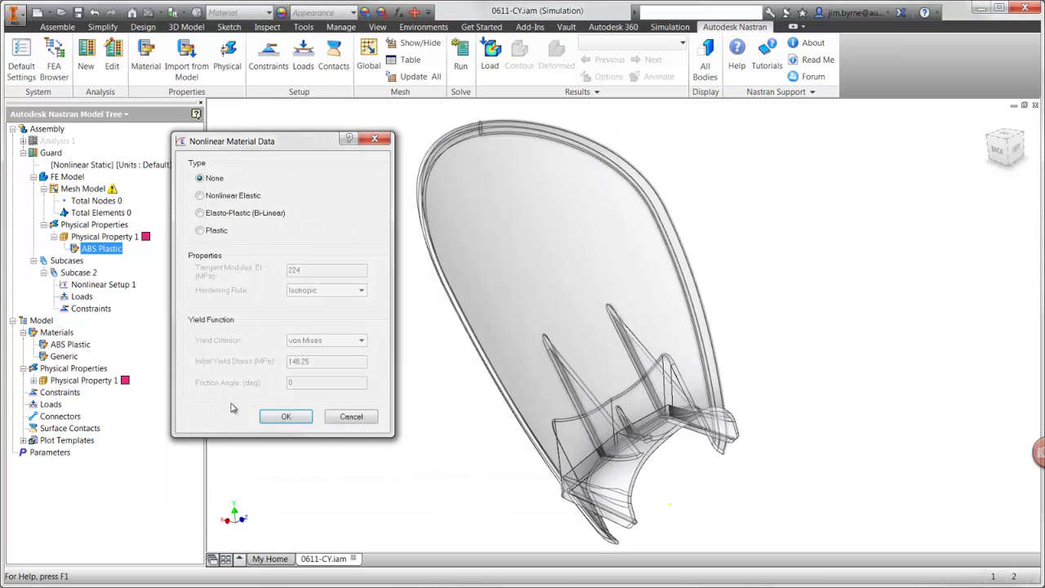
pyautogui.click(202, 231)
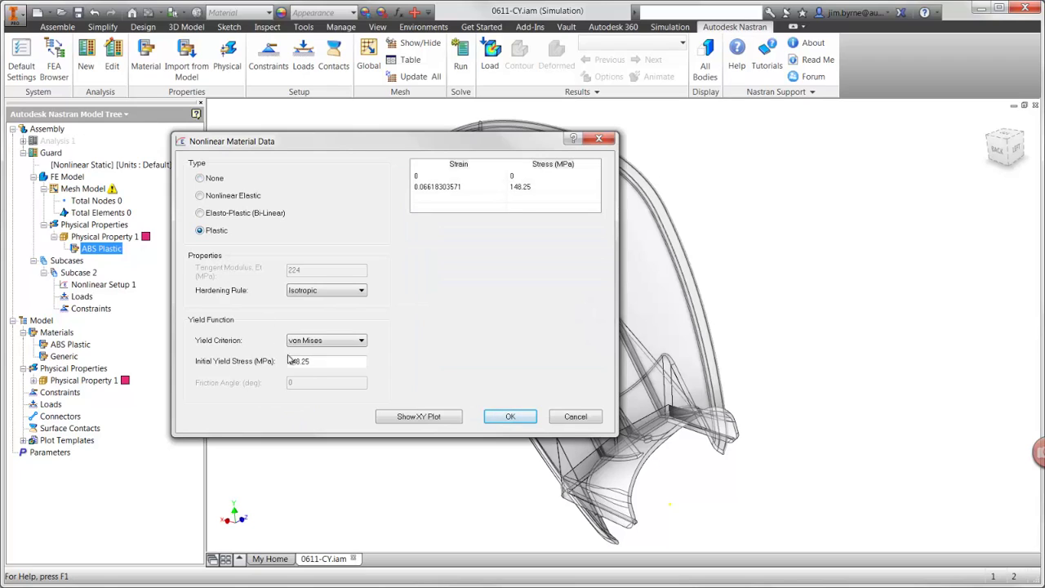
pyautogui.moveTo(314, 363); pyautogui.dragTo(278, 362)
pyautogui.write('40')
pyautogui.press('Tab')
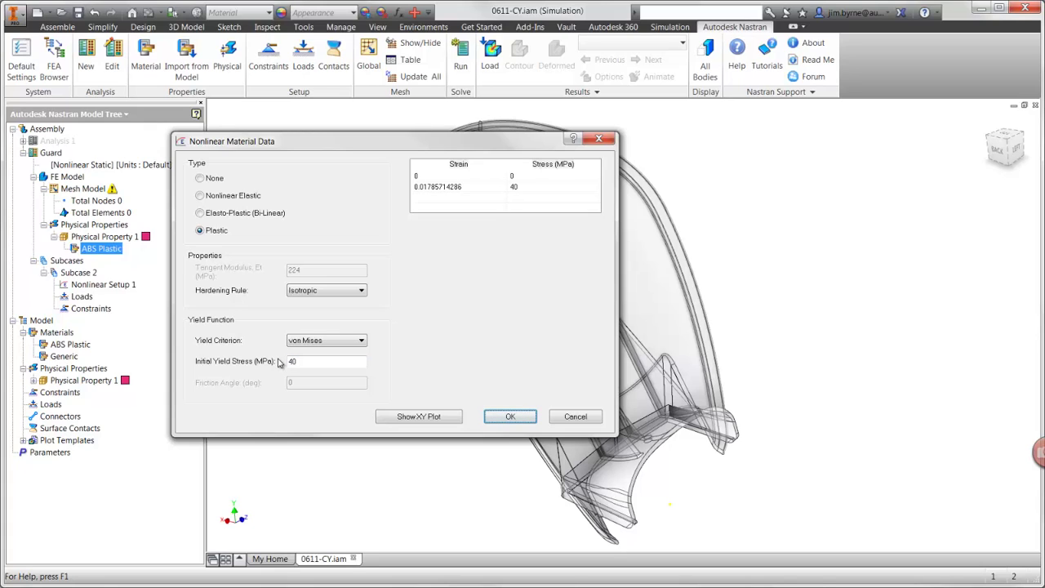
# Step: Add a stress-strain point with strain 0.18 and stress 45 MPa below the yield point
pyautogui.click(432, 198)
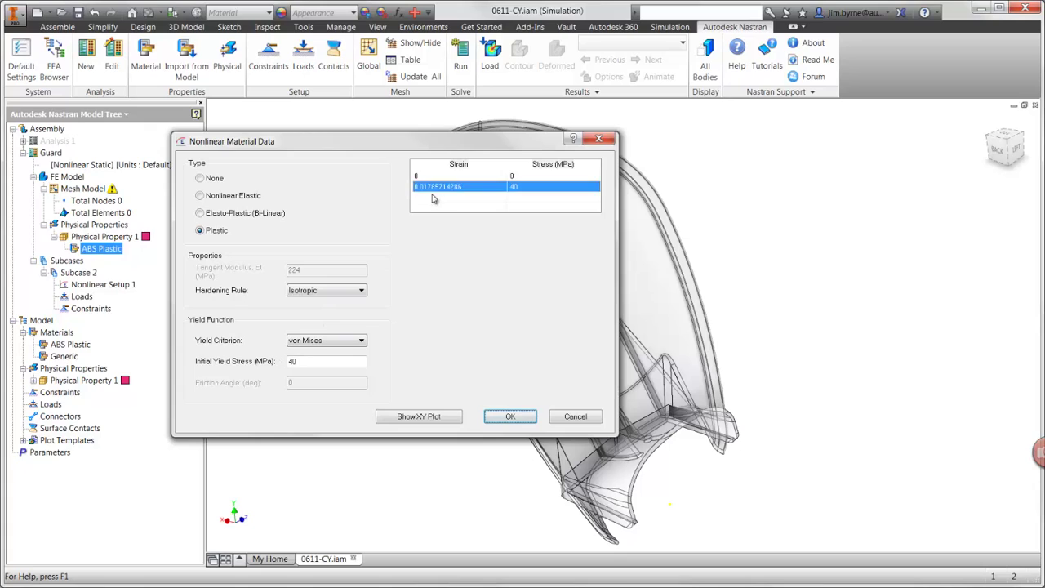
pyautogui.click(432, 199)
pyautogui.write('0.18')
pyautogui.press('Tab')
pyautogui.write('45')
pyautogui.press('Tab')
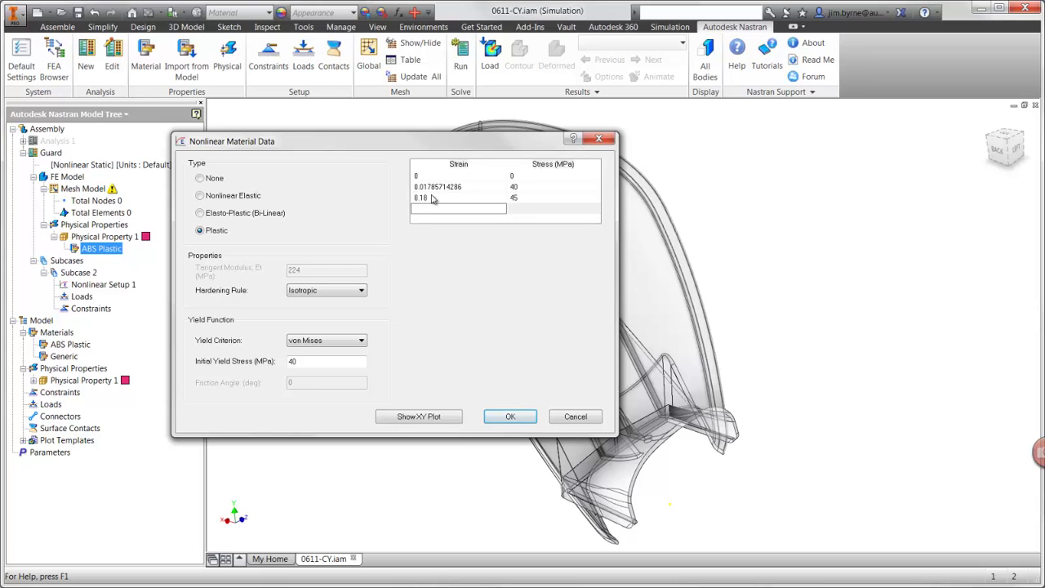
# Step: Review the stress-strain plot, then apply the plastic data with isotropic hardening to the ABS Plastic material
pyautogui.click(410, 417)
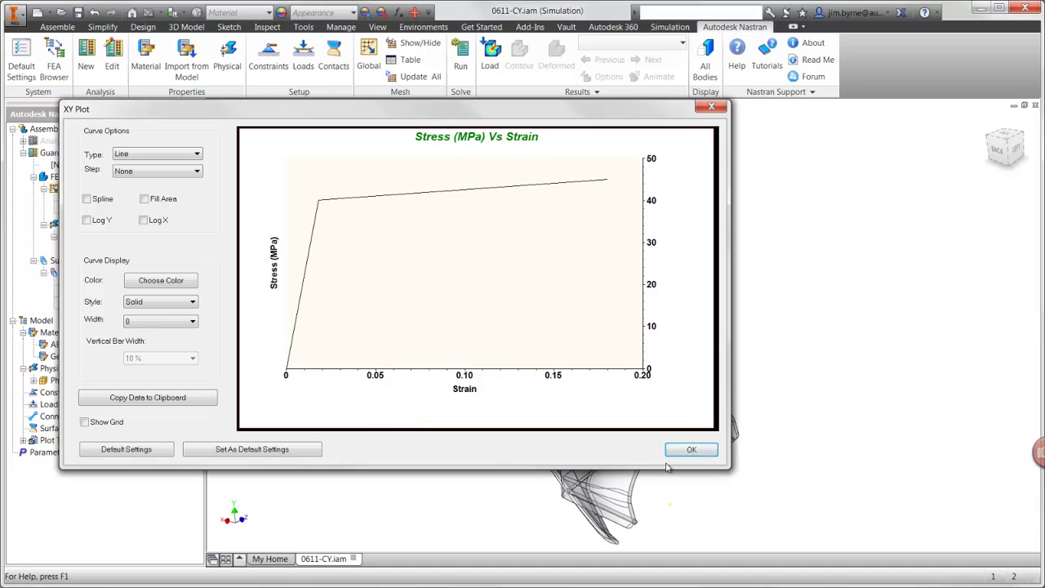
pyautogui.click(688, 449)
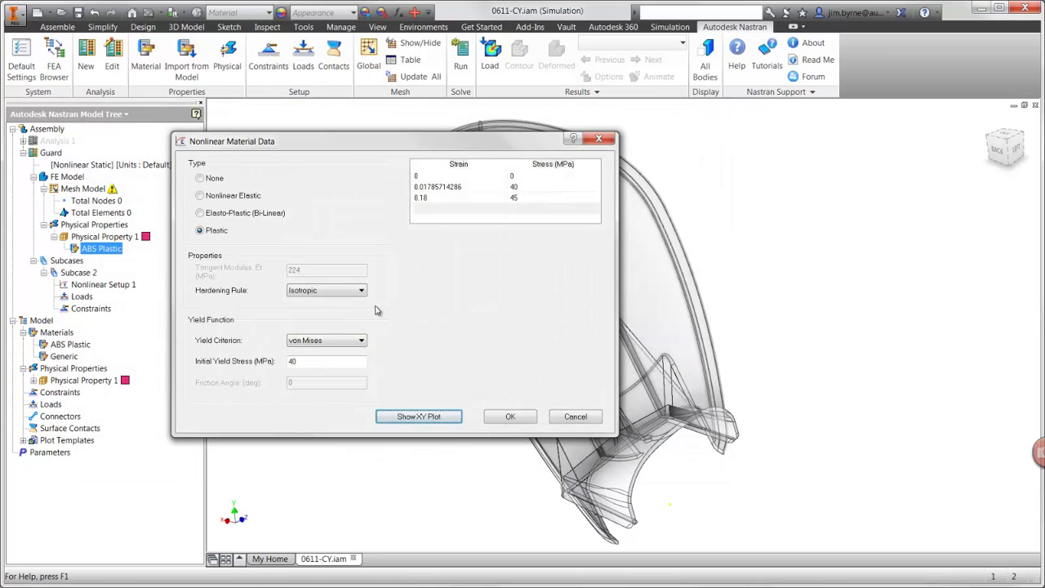
pyautogui.click(353, 292)
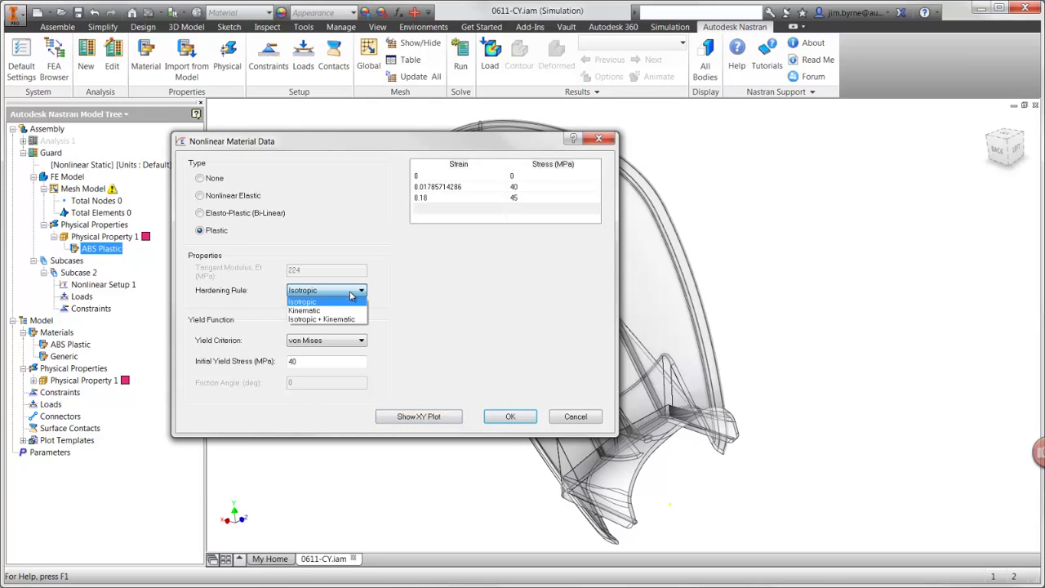
pyautogui.click(515, 418)
pyautogui.click(515, 418)
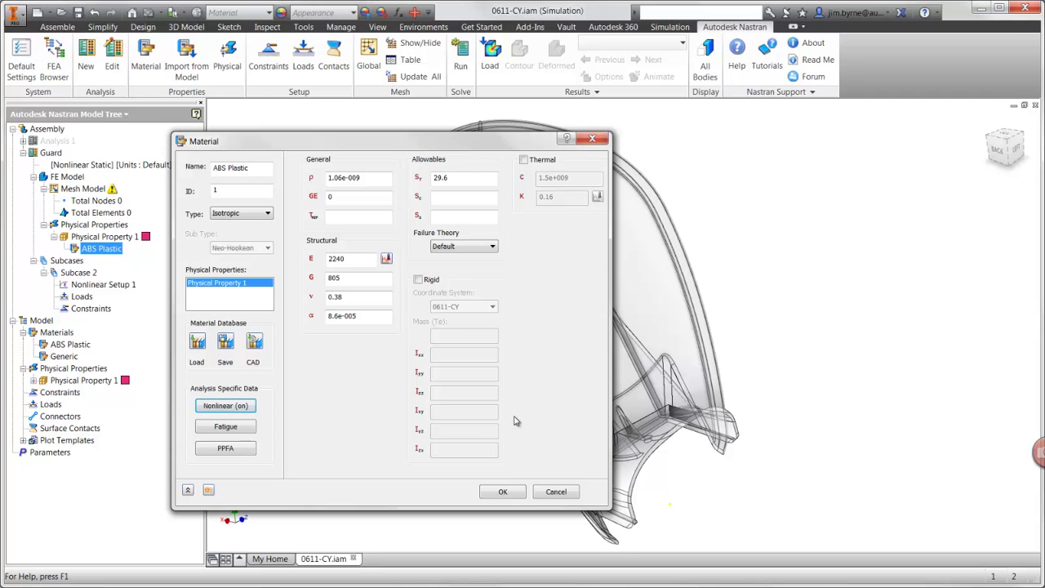
pyautogui.click(503, 492)
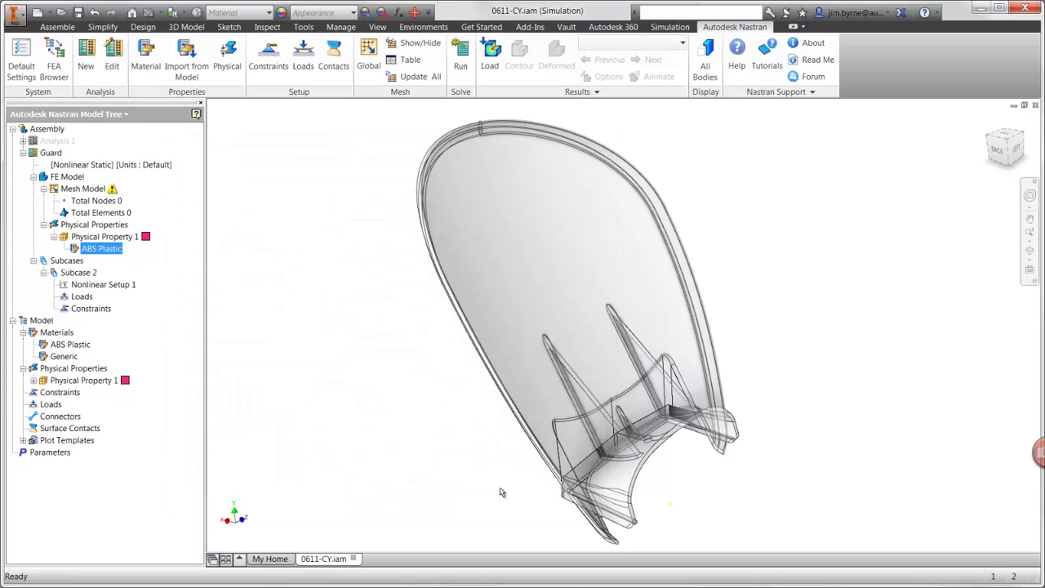
# Step: Add a structural constraint fixing all degrees of freedom on two faces at the guard's base
pyautogui.click(271, 68)
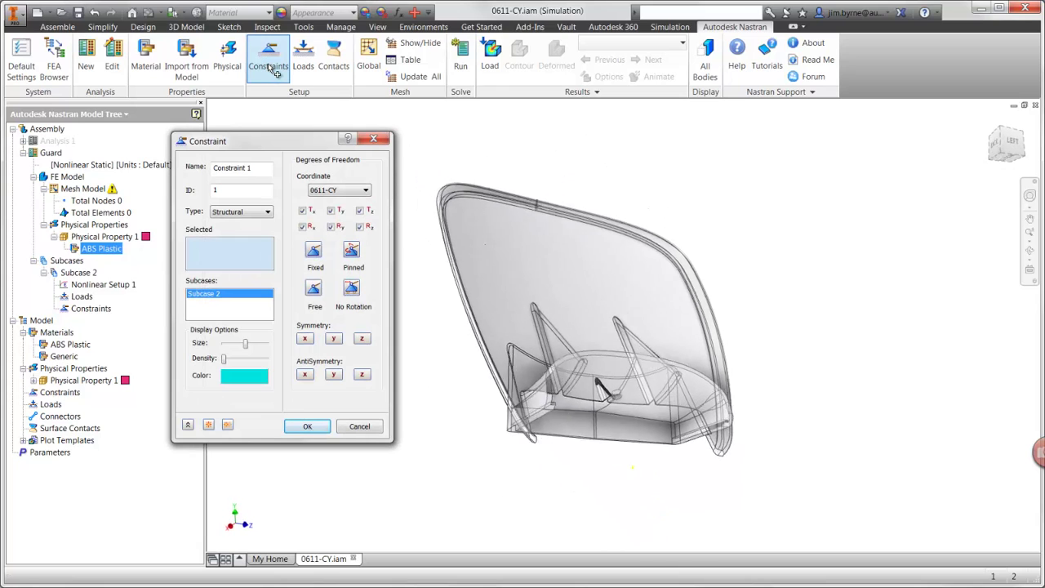
pyautogui.click(570, 359)
pyautogui.click(636, 377)
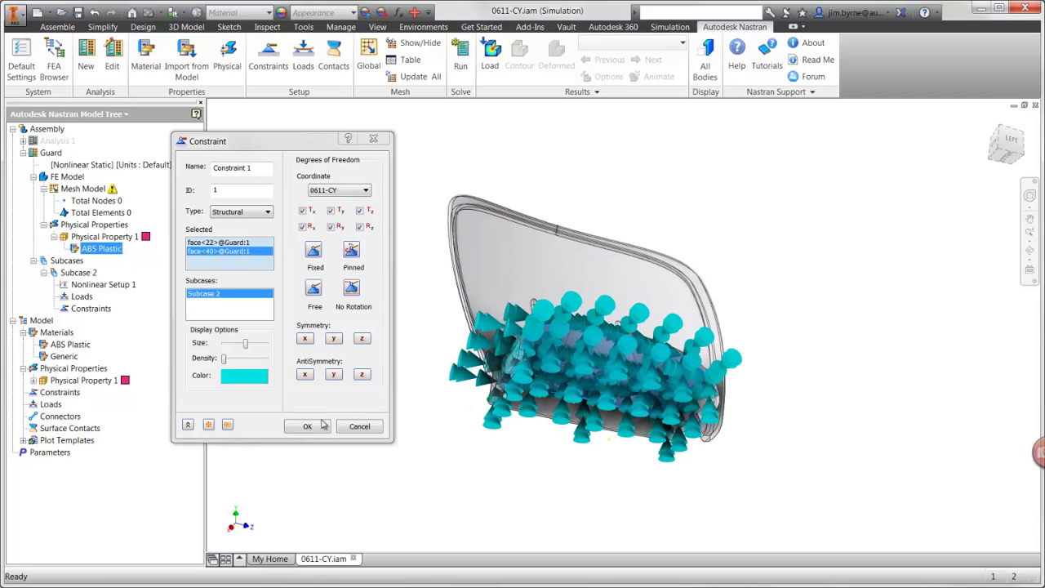
pyautogui.click(320, 426)
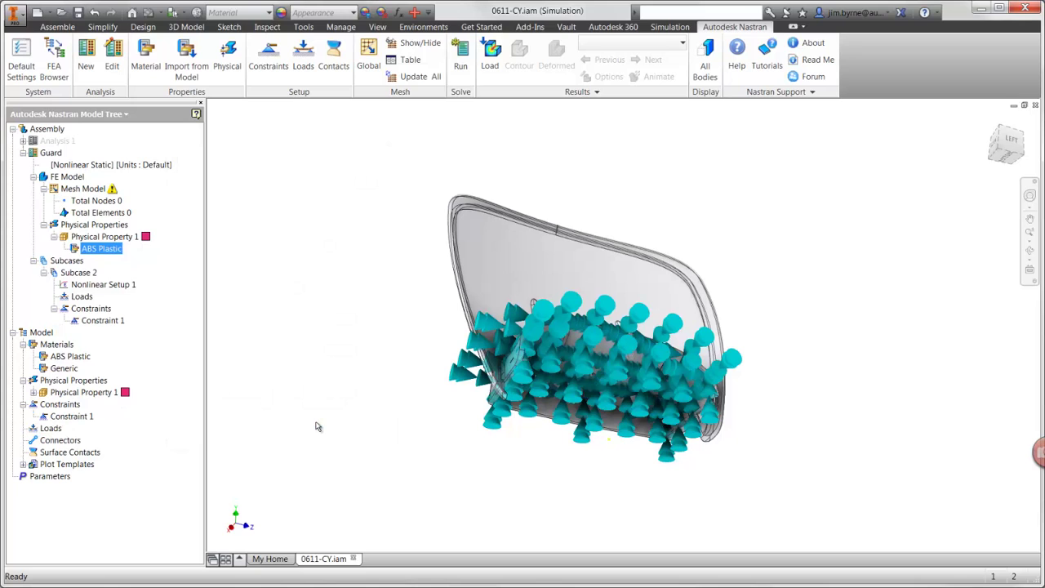
# Step: Add a force load with Fx of -333 N on the guard's large shield face, shown with smaller, denser arrows
pyautogui.click(303, 61)
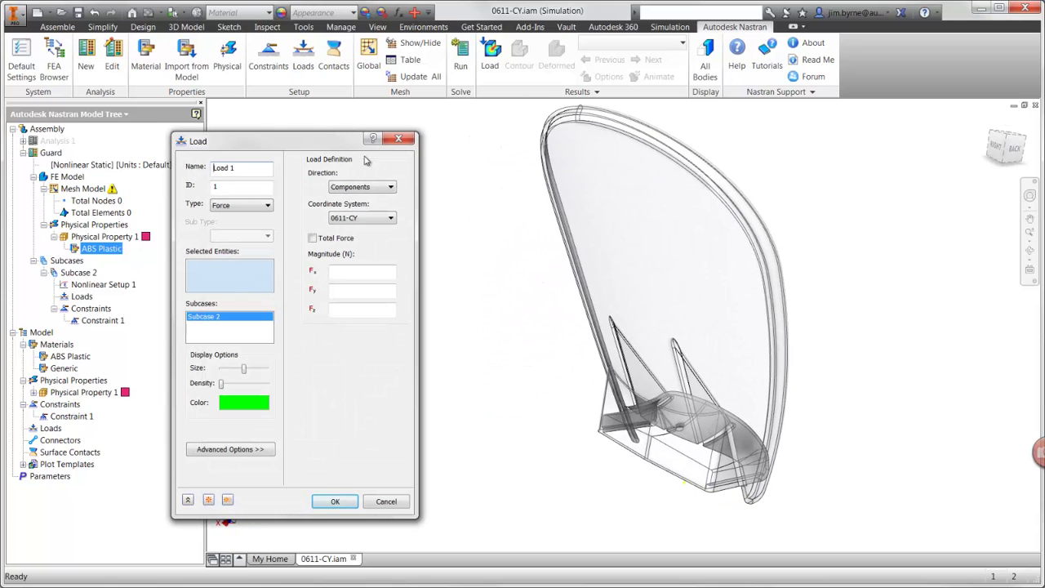
pyautogui.click(611, 248)
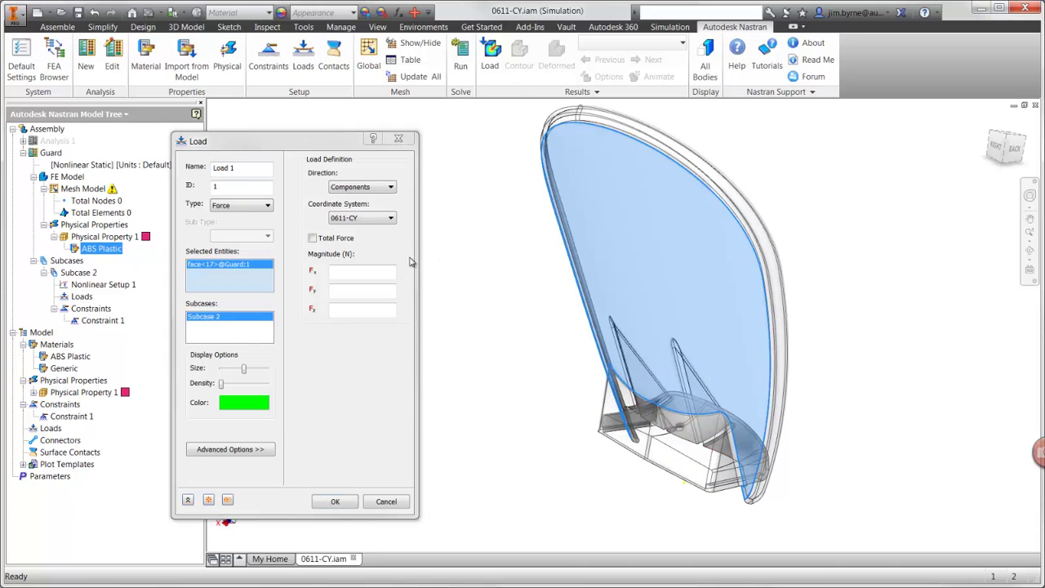
pyautogui.click(366, 268)
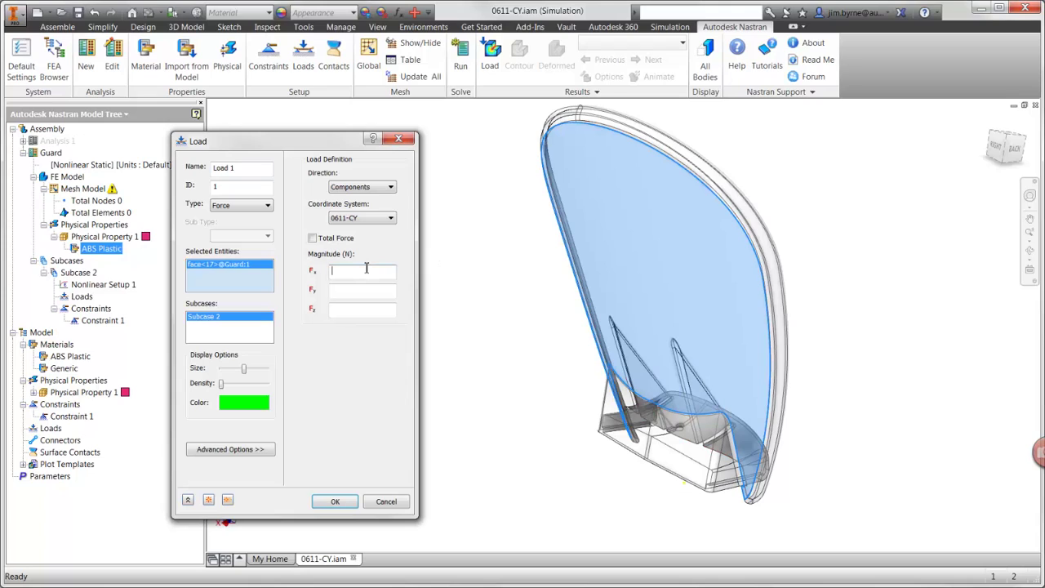
pyautogui.write('-333')
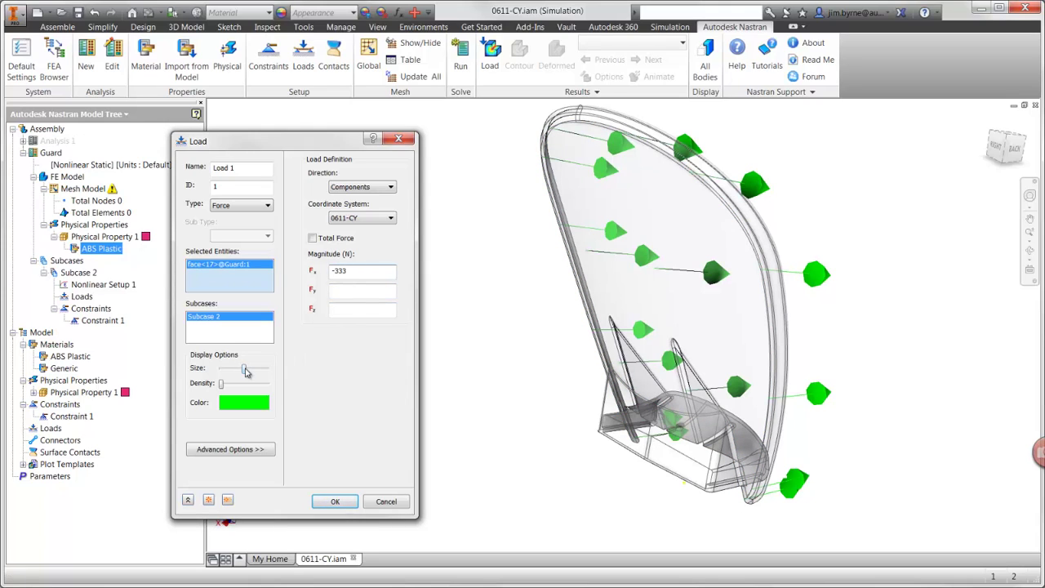
pyautogui.moveTo(243, 369); pyautogui.dragTo(245, 392)
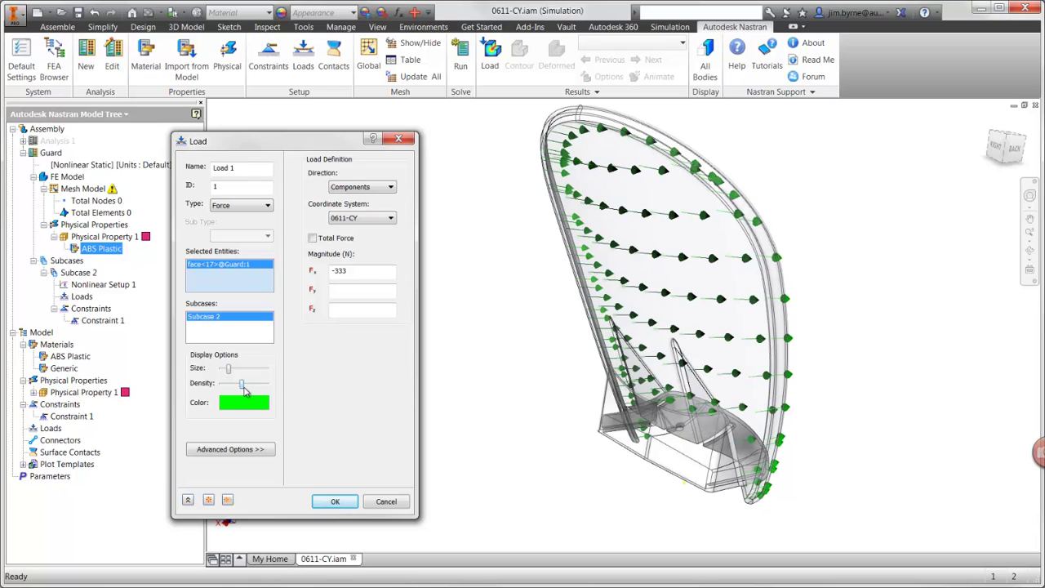
pyautogui.click(334, 501)
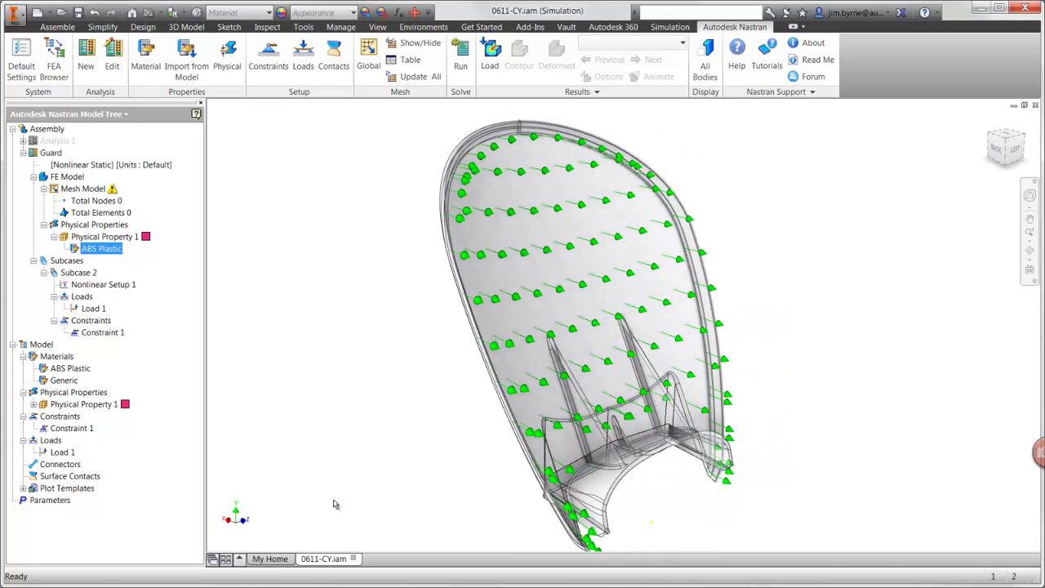
# Step: Mesh the guard with a global element size of 6 mm and parabolic elements
pyautogui.click(368, 59)
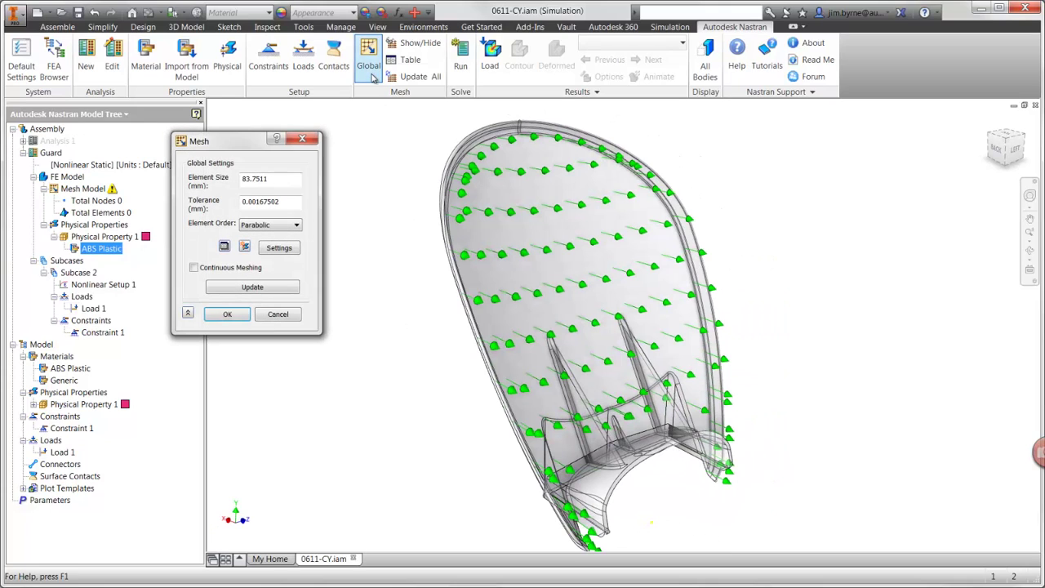
pyautogui.write('6')
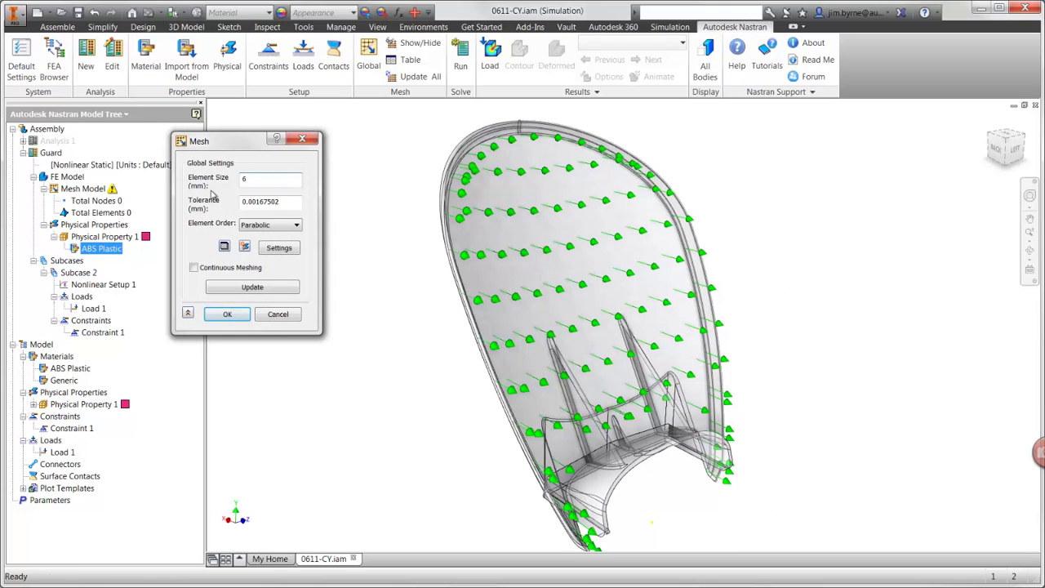
pyautogui.click(224, 317)
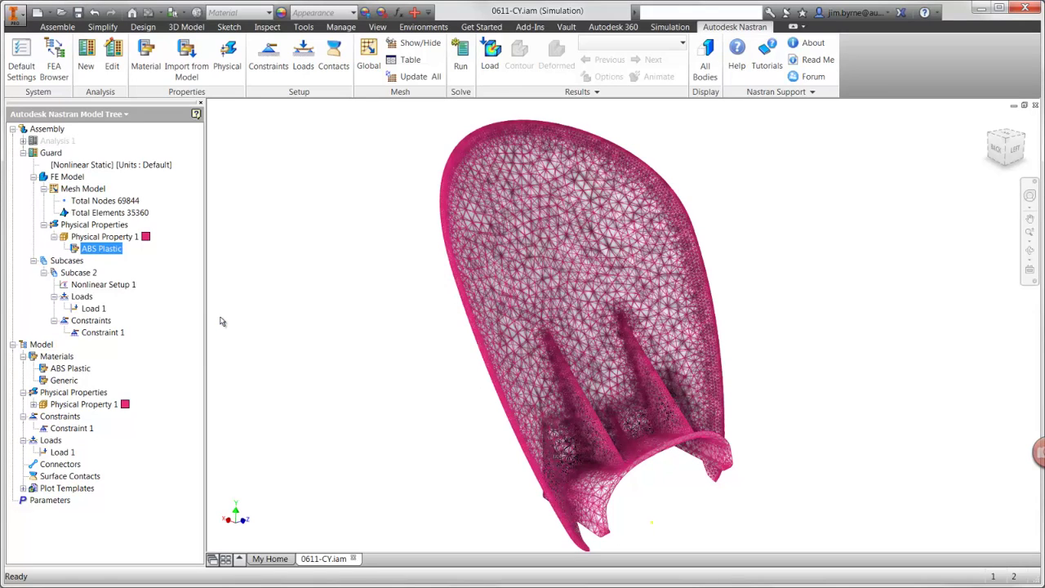
# Step: Set Nonlinear Setup 1 under Subcase 2 to 25 increments and turn on intermediate output
pyautogui.rightClick(128, 286)
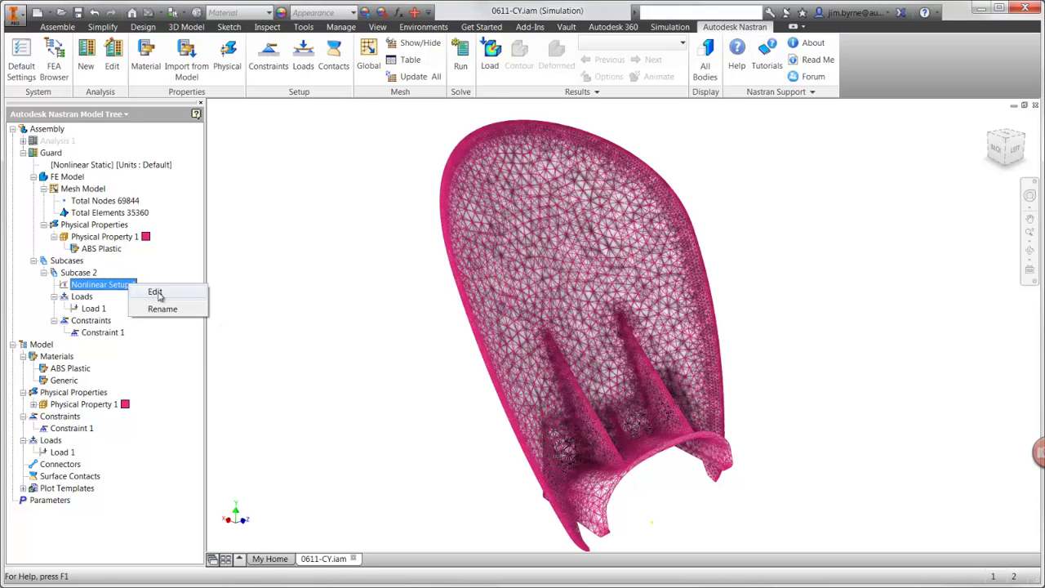
pyautogui.click(159, 294)
pyautogui.doubleClick(328, 188)
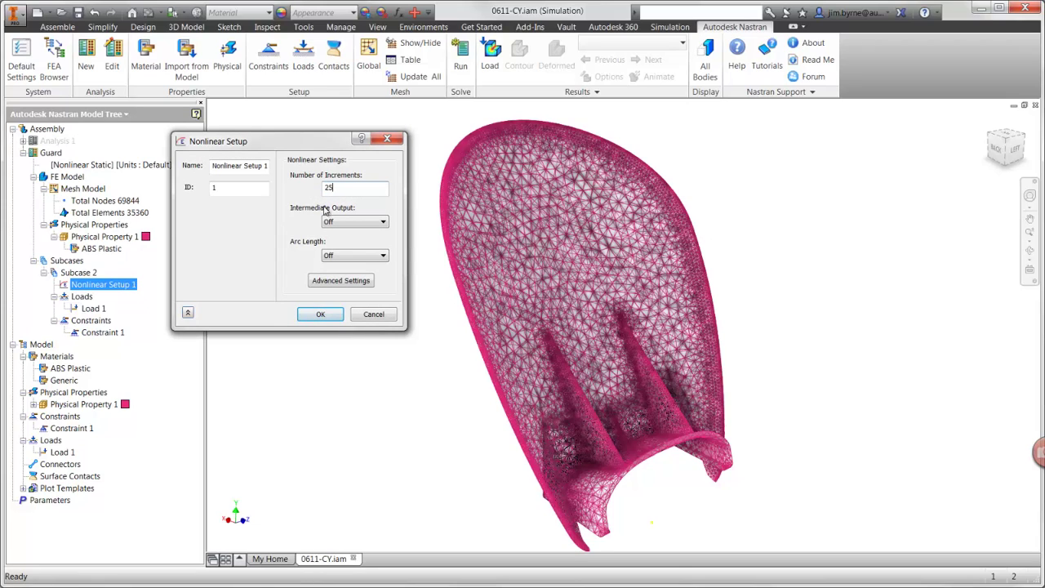
pyautogui.click(342, 227)
pyautogui.click(341, 241)
pyautogui.click(323, 316)
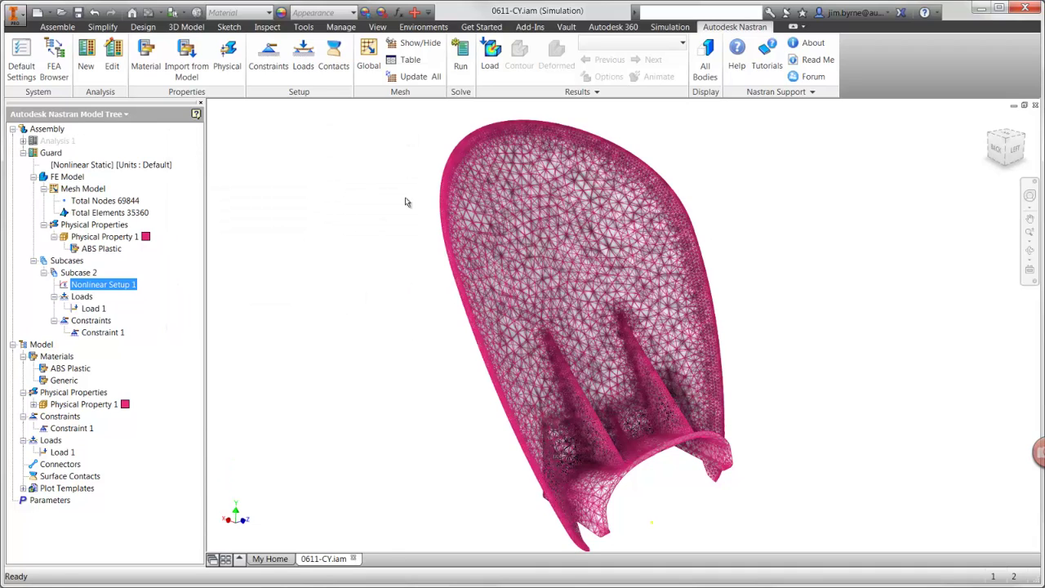
# Step: Run the nonlinear static analysis of the guard and acknowledge its completion
pyautogui.click(461, 63)
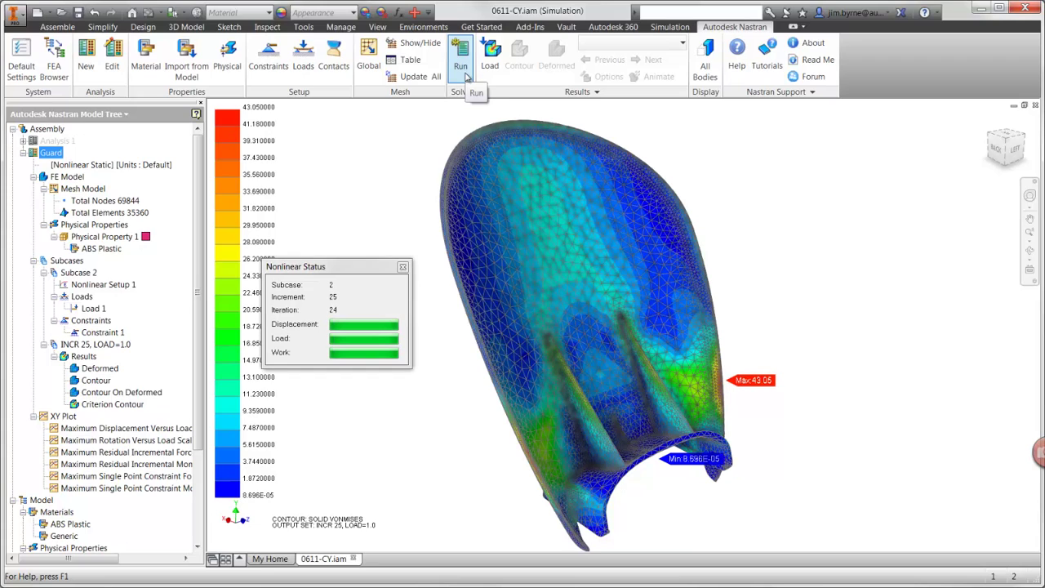
pyautogui.click(556, 328)
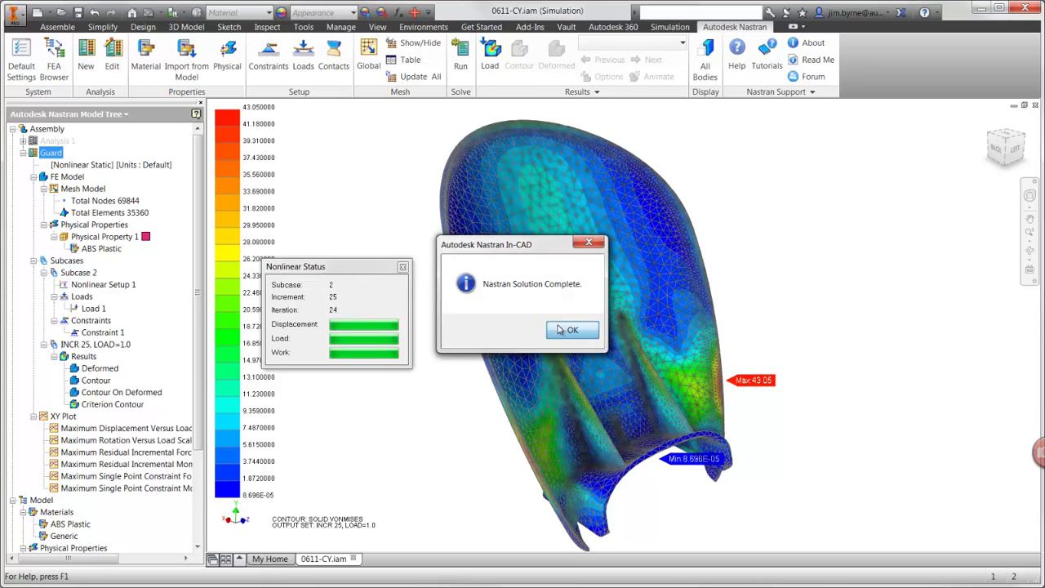
# Step: Set the result plot to increment 25 at load 1.0 and hide all element edges, loads, constraints and other visibility items
pyautogui.click(588, 79)
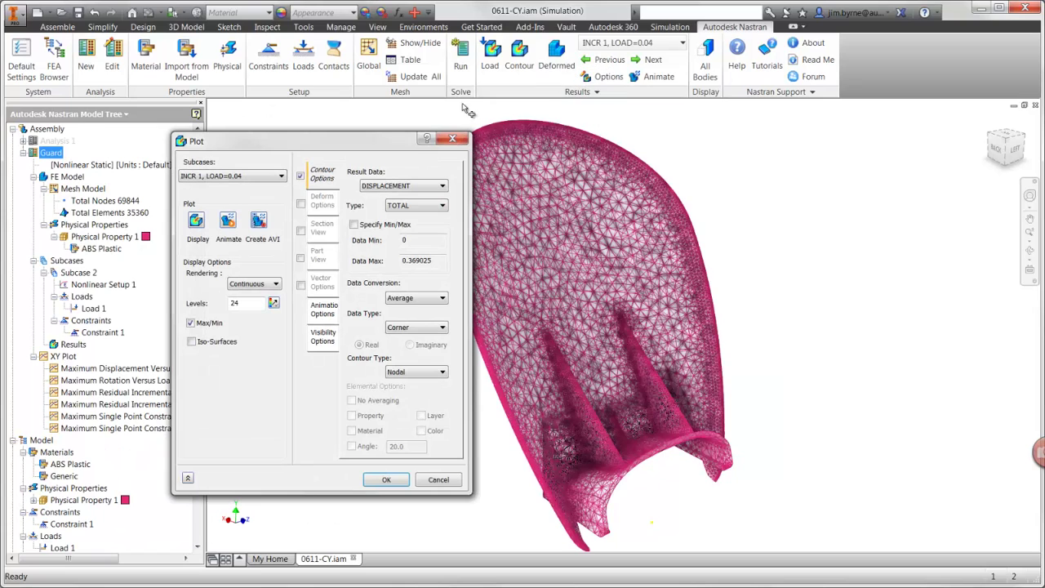
pyautogui.moveTo(368, 143); pyautogui.dragTo(288, 149)
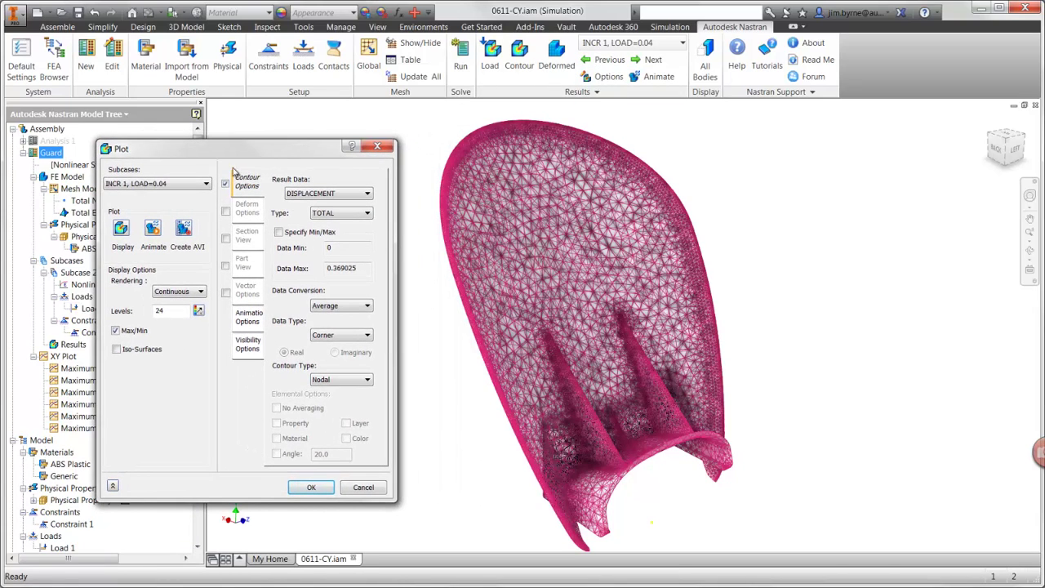
pyautogui.click(207, 184)
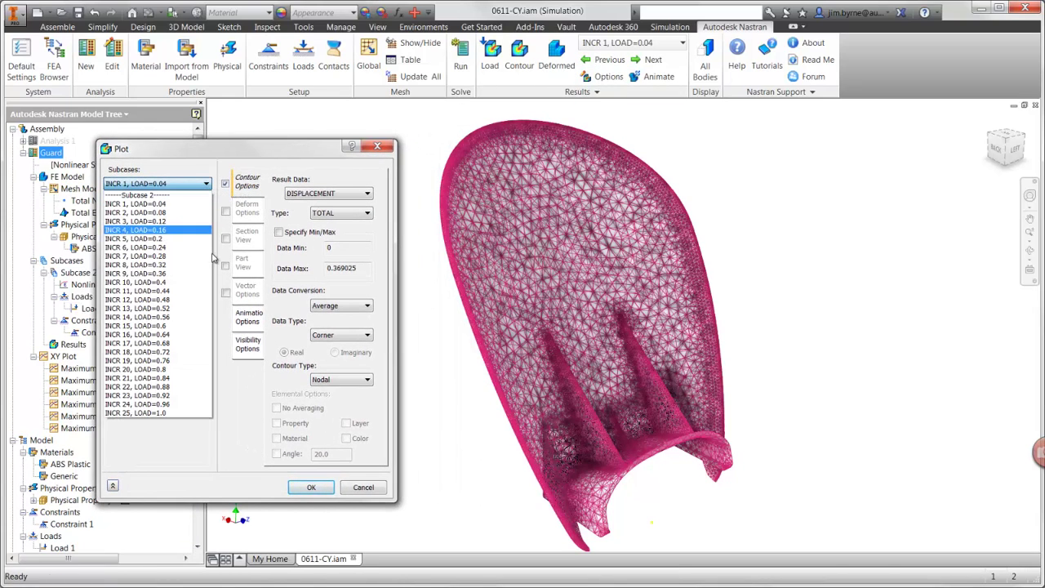
pyautogui.click(194, 414)
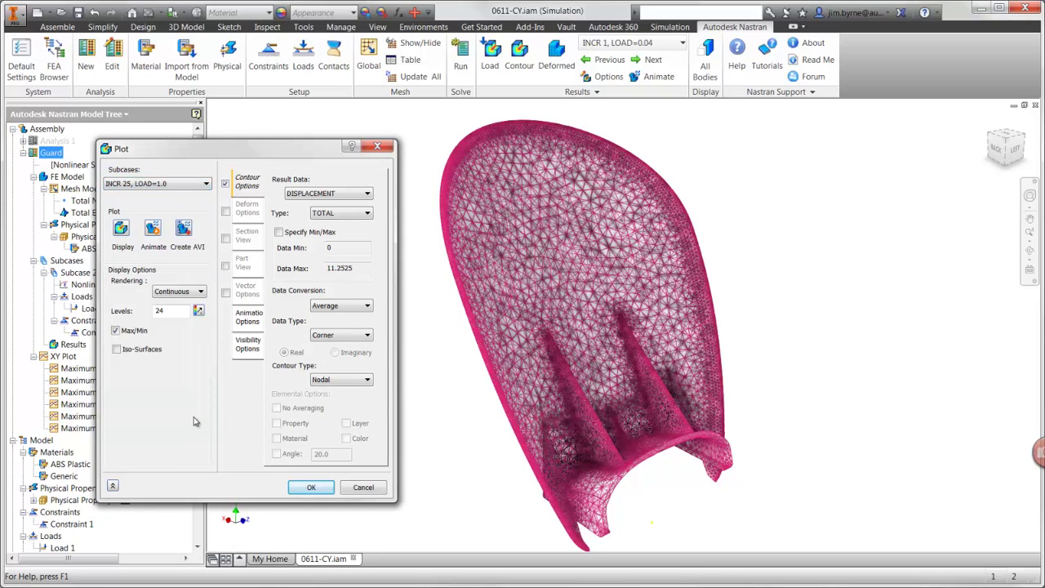
pyautogui.click(250, 345)
pyautogui.click(332, 349)
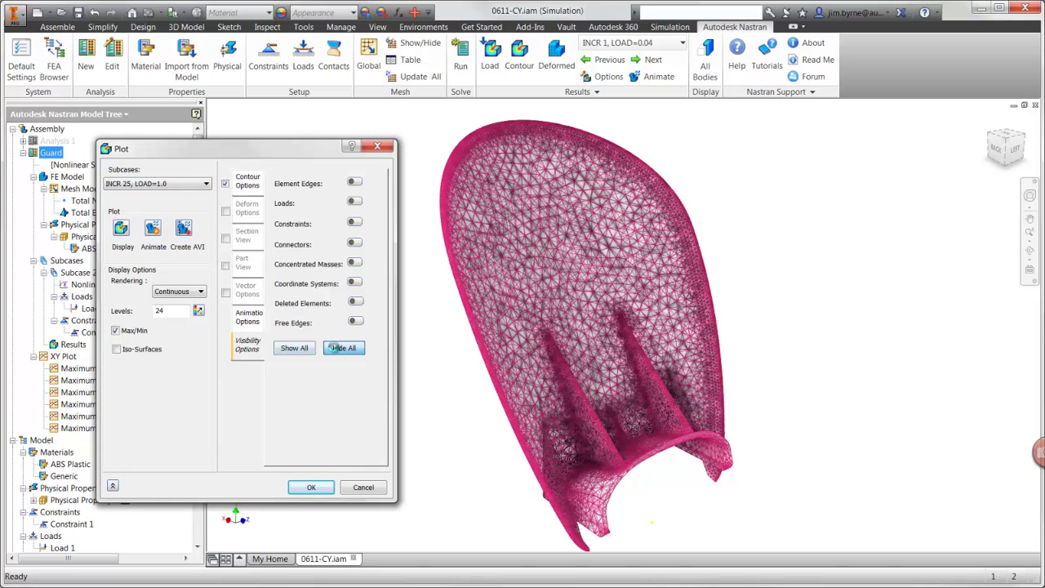
# Step: Display the total displacement contour on the deformed shape at 10 percent scale, animate it, and stop the animation
pyautogui.click(226, 212)
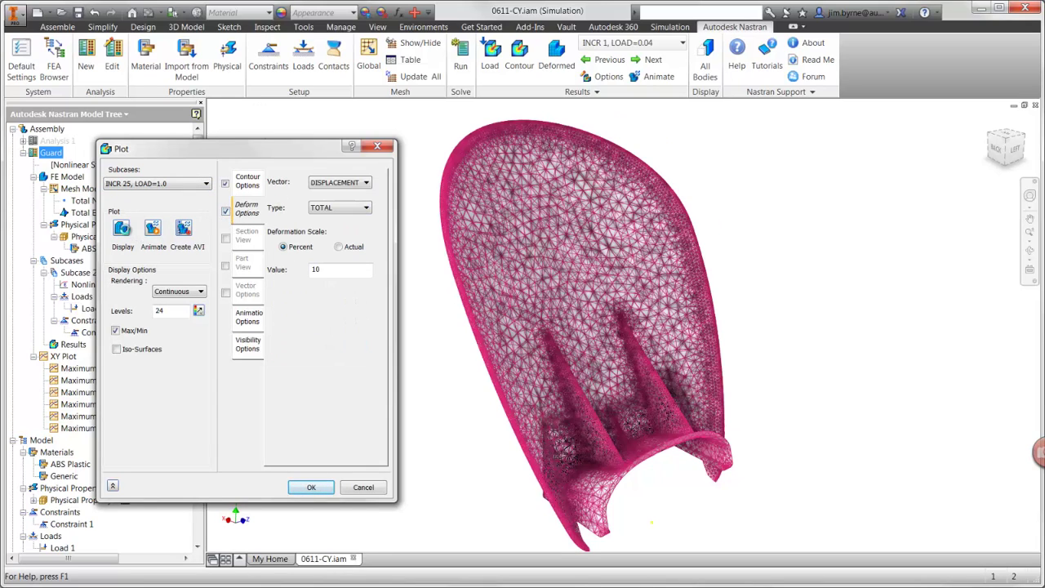
pyautogui.click(122, 229)
pyautogui.click(152, 229)
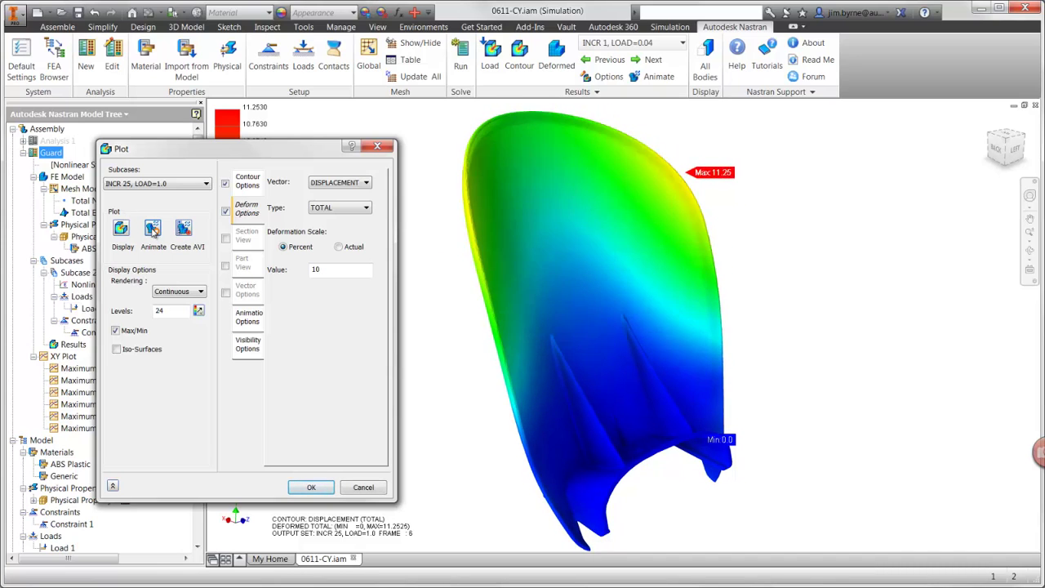
pyautogui.click(153, 230)
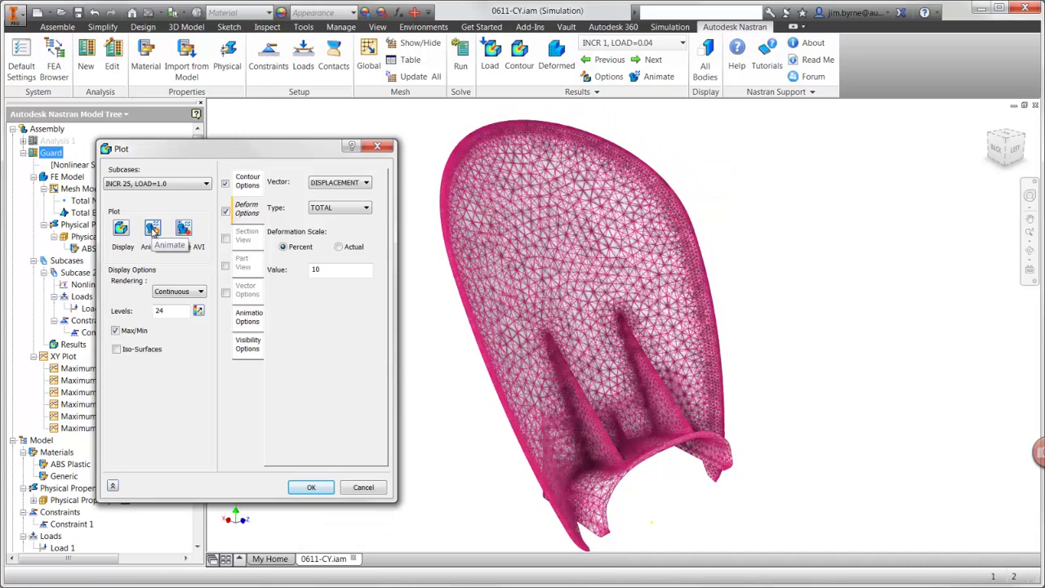
# Step: Turn off the deformed shape and display the Solid von Mises stress contour for increment 25
pyautogui.click(223, 213)
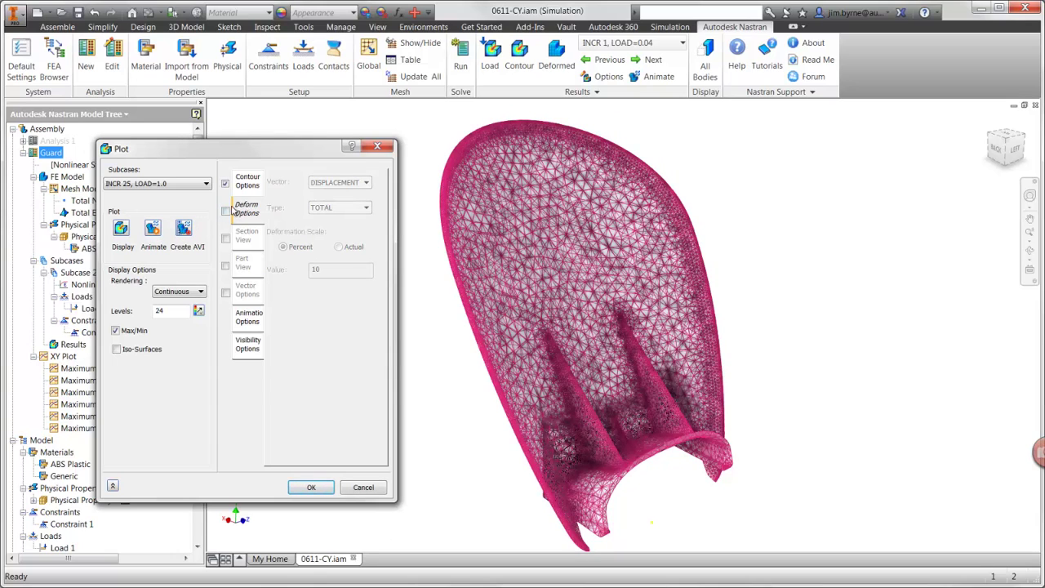
pyautogui.click(248, 186)
pyautogui.click(295, 196)
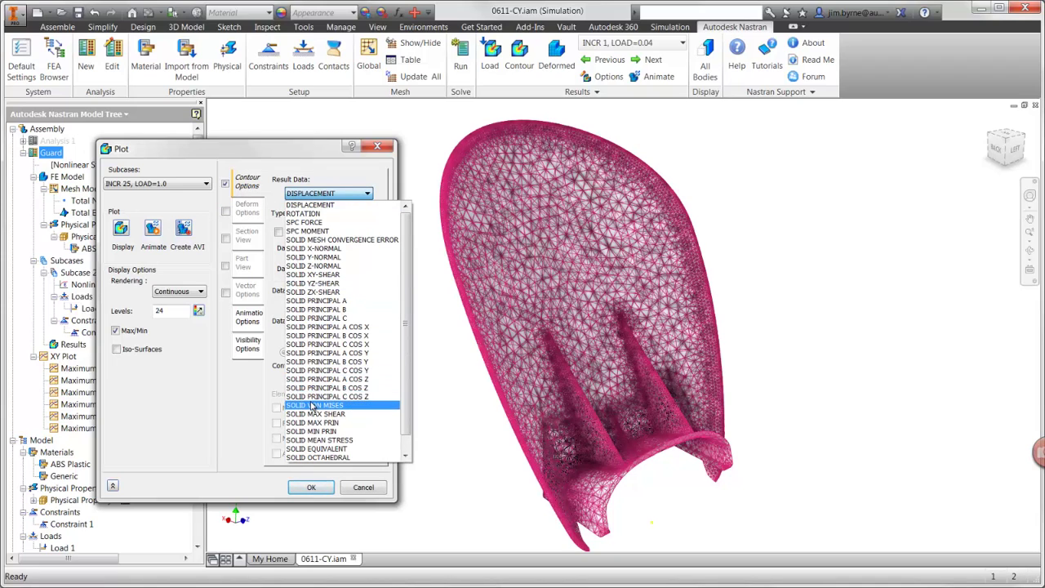
pyautogui.click(311, 406)
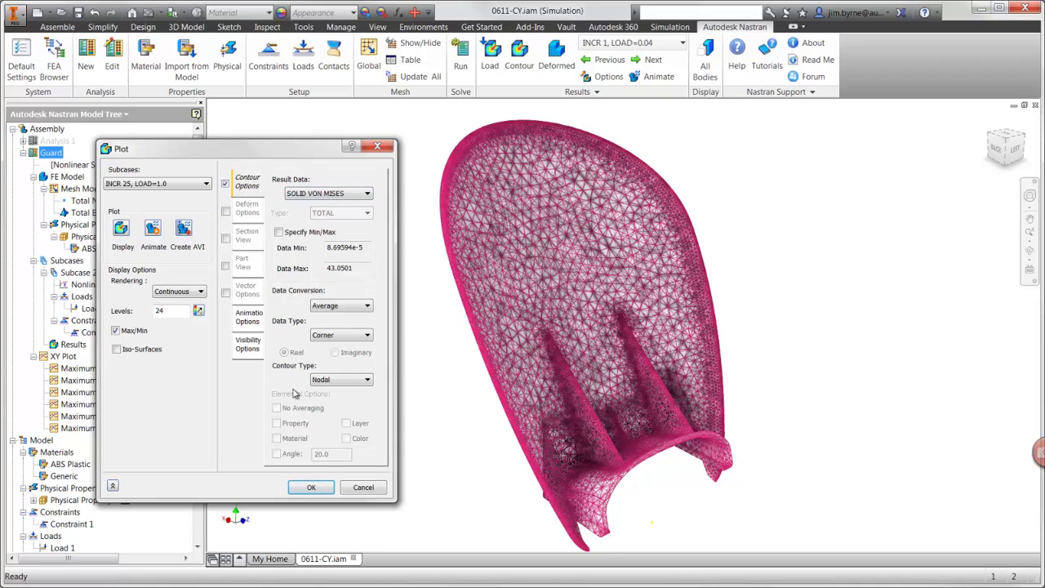
pyautogui.click(123, 231)
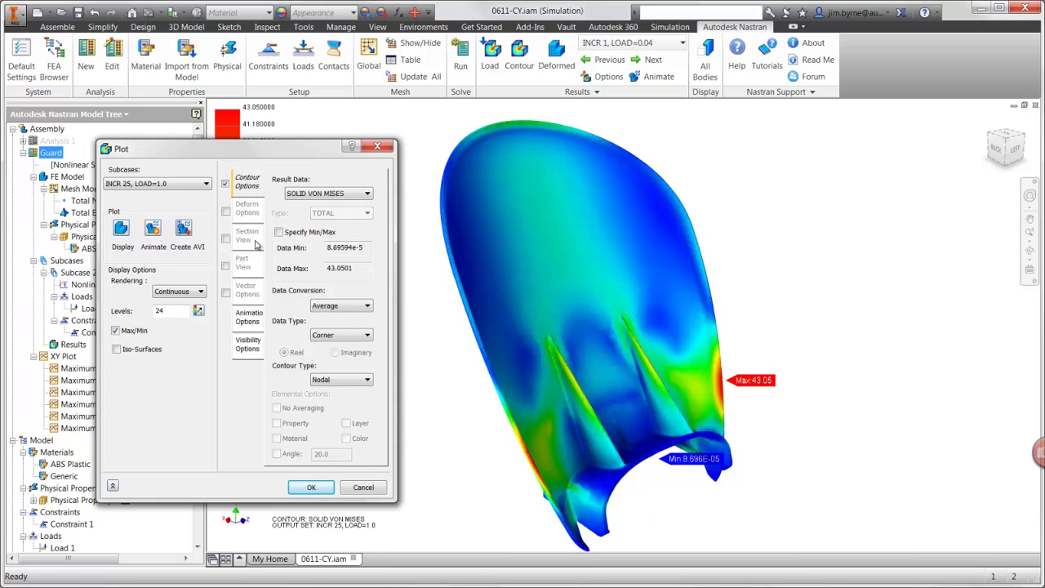
# Step: Limit the von Mises contour to a specified data minimum of 40, redisplay it, and accept the plot settings
pyautogui.click(278, 232)
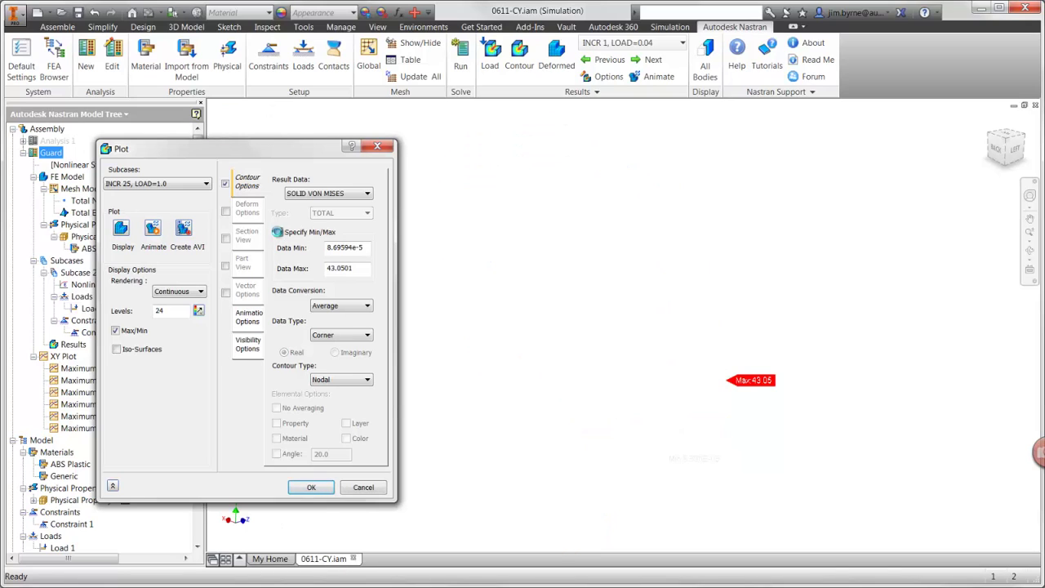
pyautogui.moveTo(369, 250); pyautogui.dragTo(299, 253)
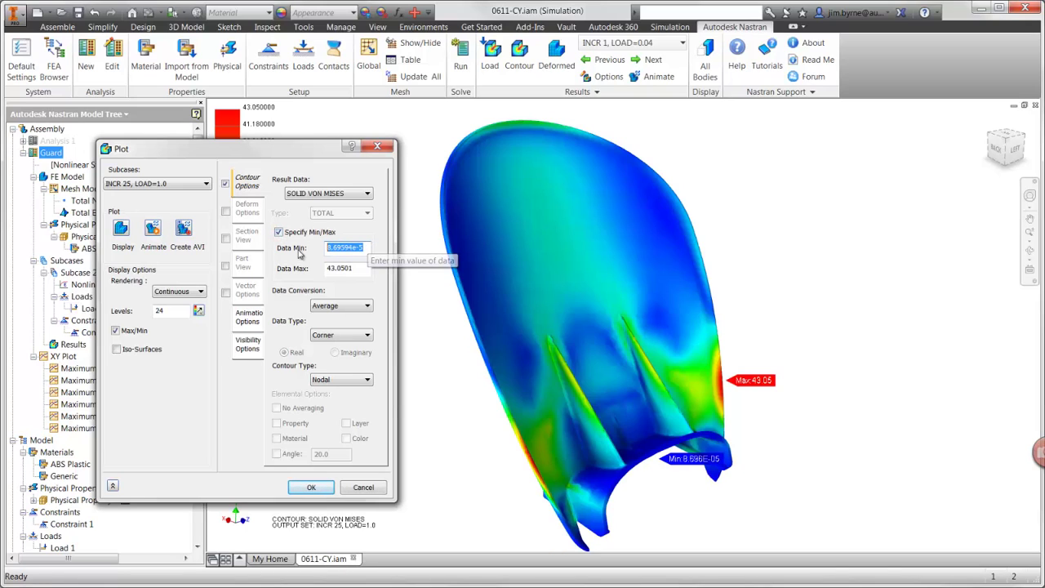
pyautogui.write('40')
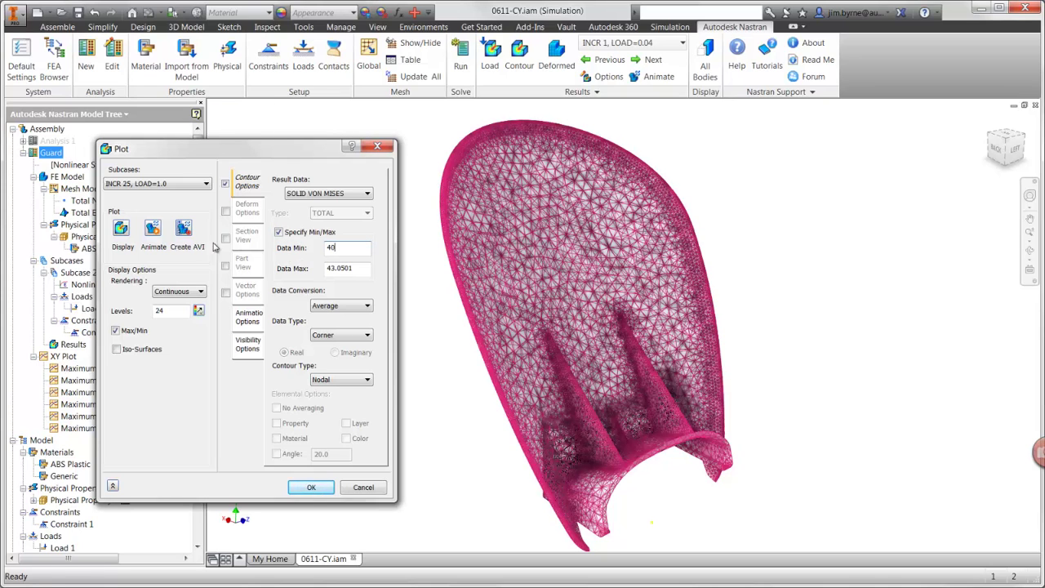
pyautogui.click(120, 230)
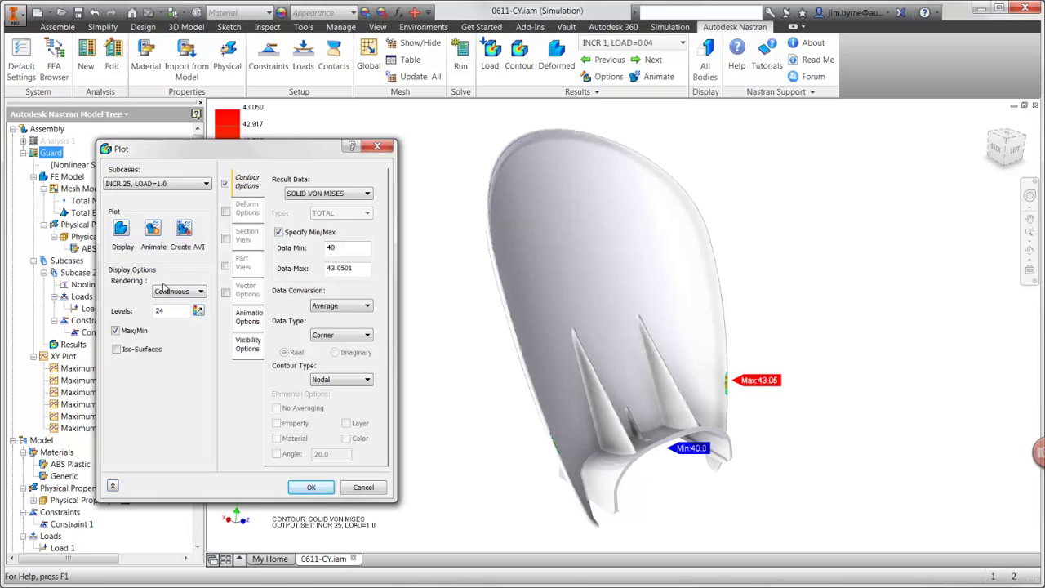
pyautogui.click(312, 487)
# Step: Switch from the analysis tree to the assembly's model browser and open the Guard part in its own window
pyautogui.click(59, 72)
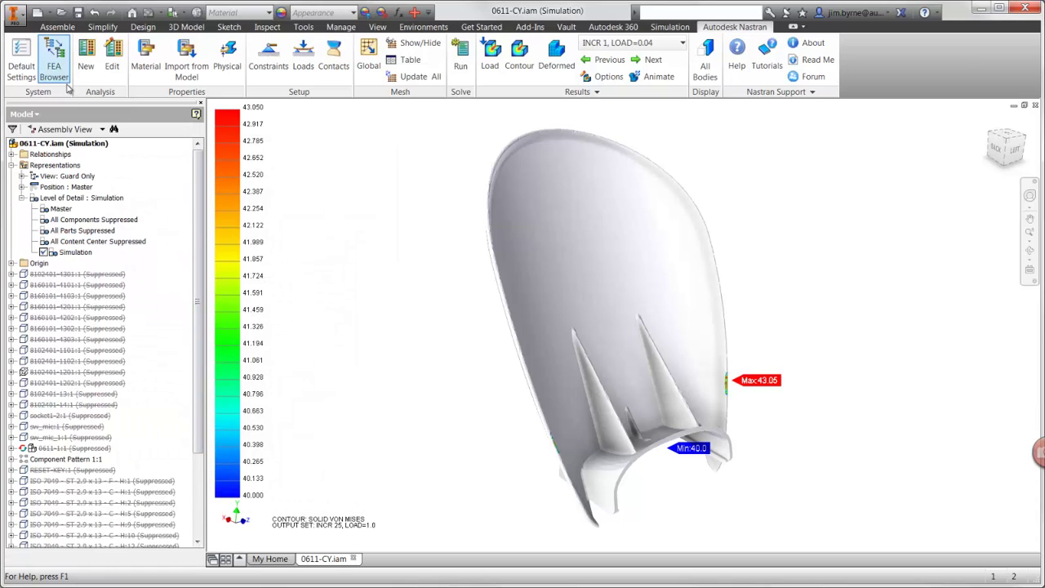
pyautogui.scroll(-3, 98, 270)
pyautogui.rightClick(39, 312)
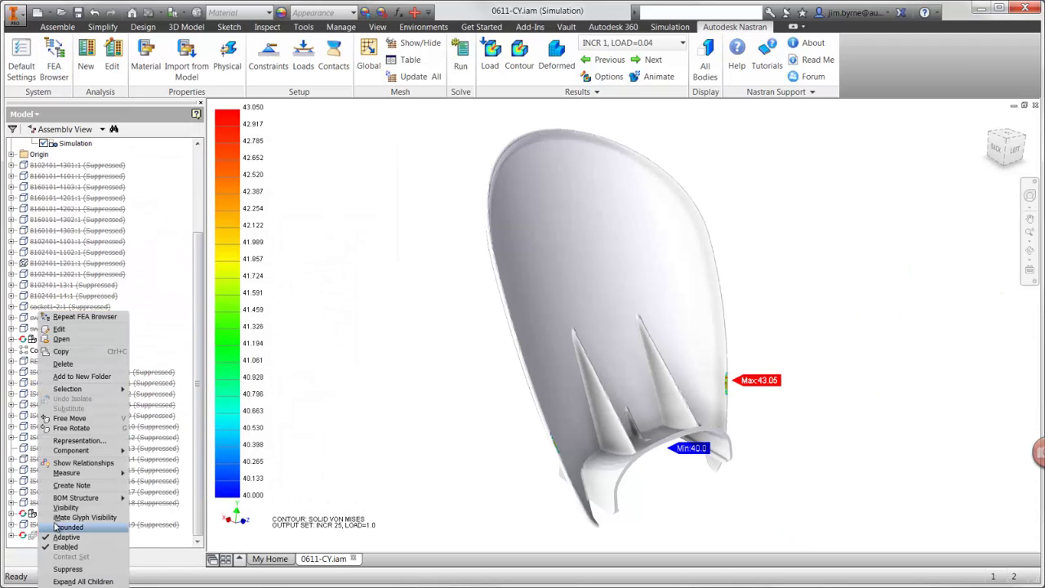
pyautogui.click(62, 339)
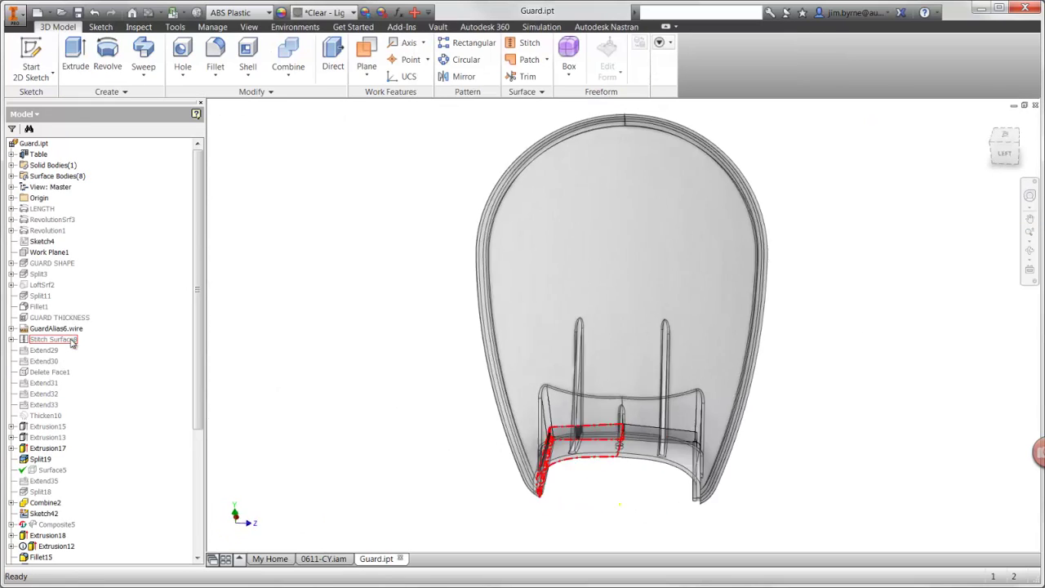
# Step: Open the sketch of the LARGE RIBS feature in the Guard part for editing
pyautogui.moveTo(198, 375); pyautogui.dragTo(211, 486)
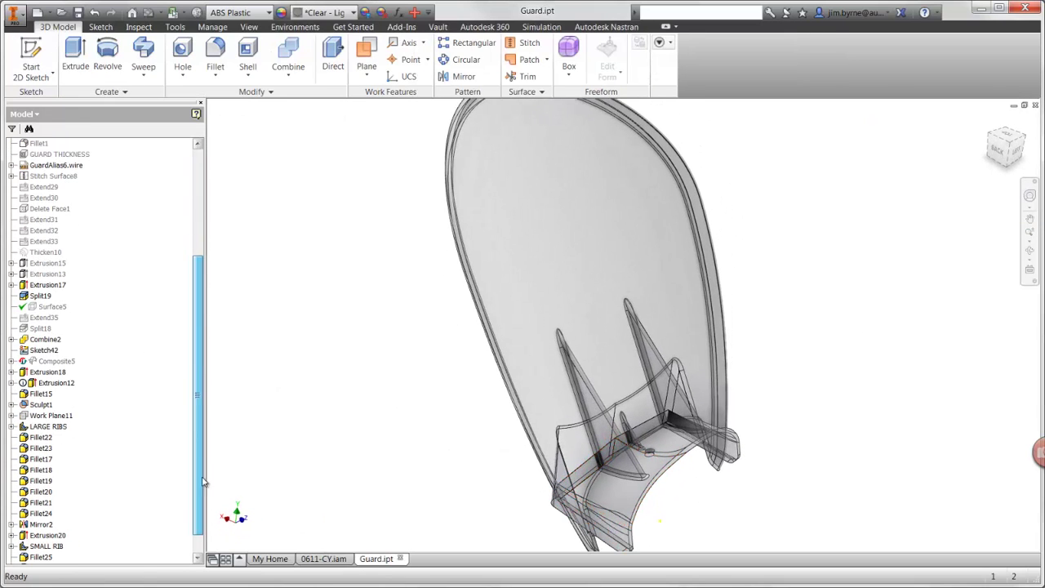
pyautogui.rightClick(49, 426)
pyautogui.click(72, 471)
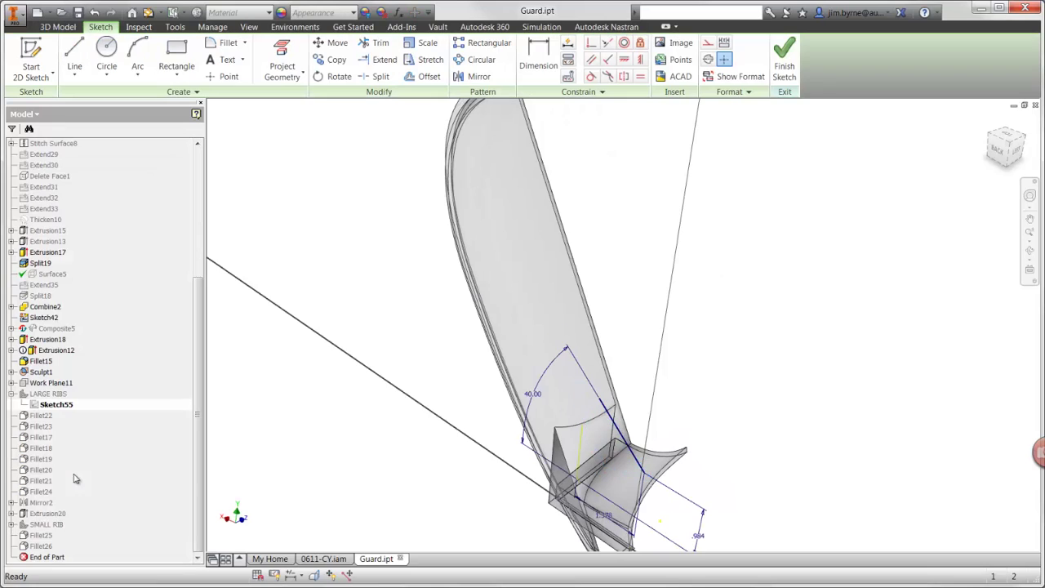
# Step: Set the large rib sketch's 40-degree angle dimension to 50 degrees and finish the sketch
pyautogui.doubleClick(531, 393)
pyautogui.write('50')
pyautogui.press('Return')
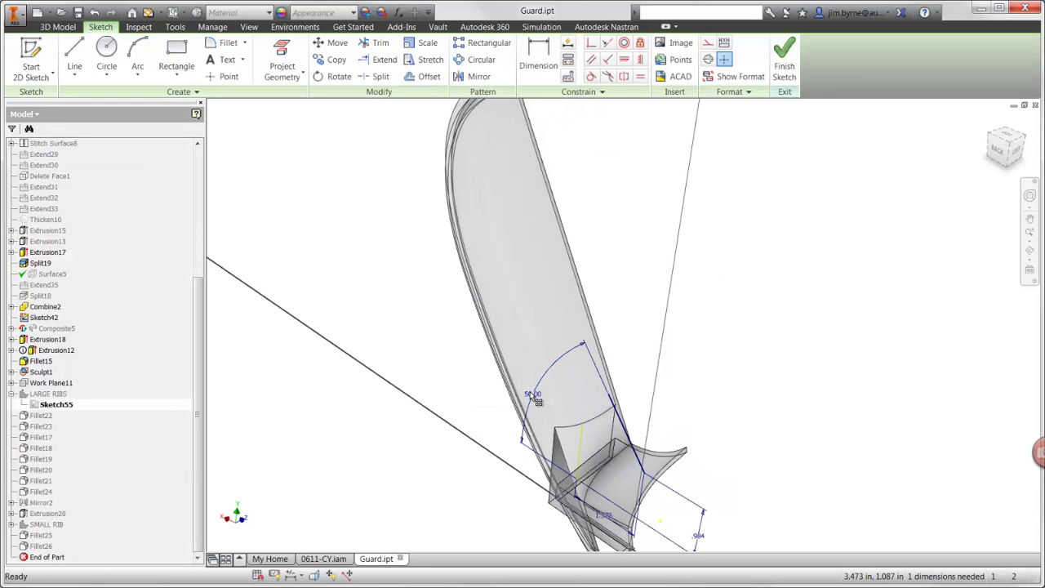
pyautogui.rightClick(478, 395)
pyautogui.click(477, 430)
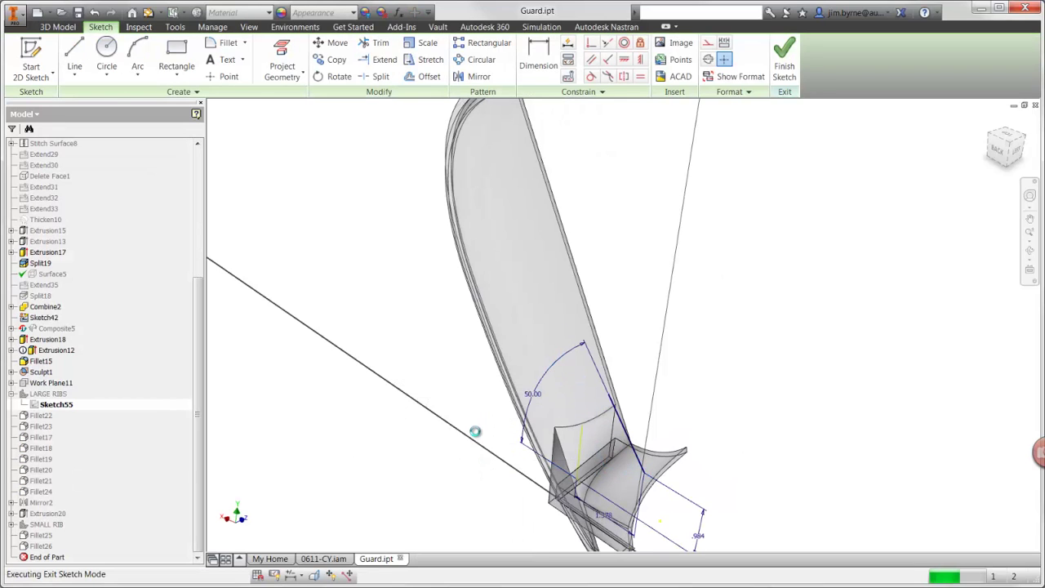
# Step: Update the guard's mesh in the 0611-CY.iam assembly and rerun the nonlinear static analysis through to completion
pyautogui.click(347, 558)
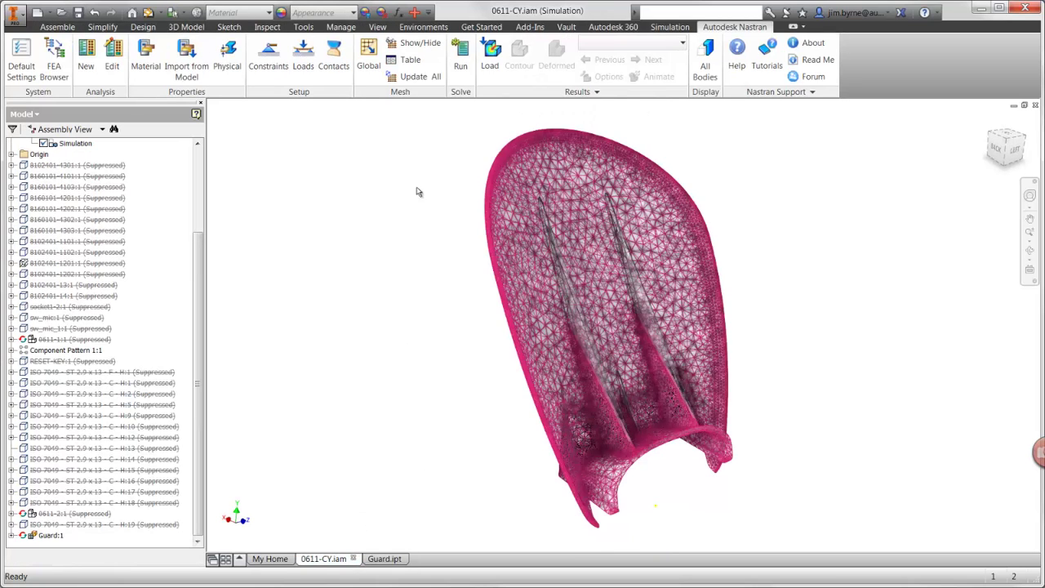
pyautogui.click(413, 76)
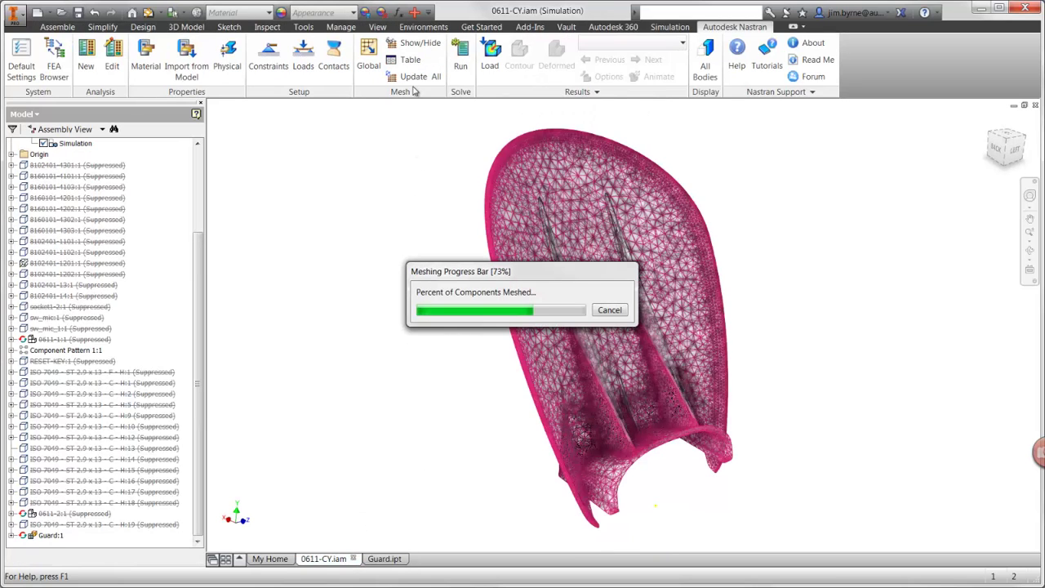
pyautogui.click(460, 65)
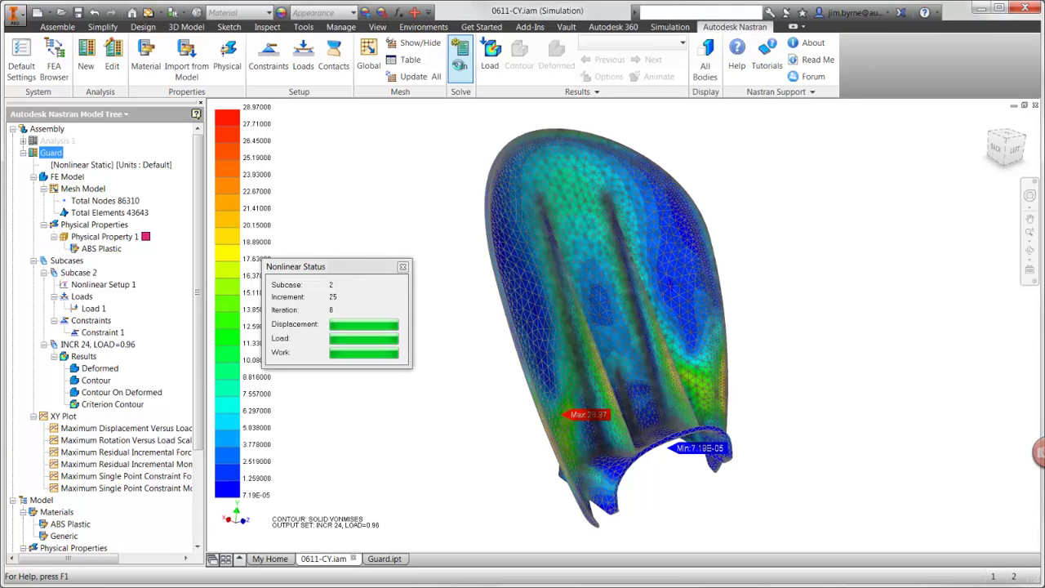
pyautogui.click(570, 331)
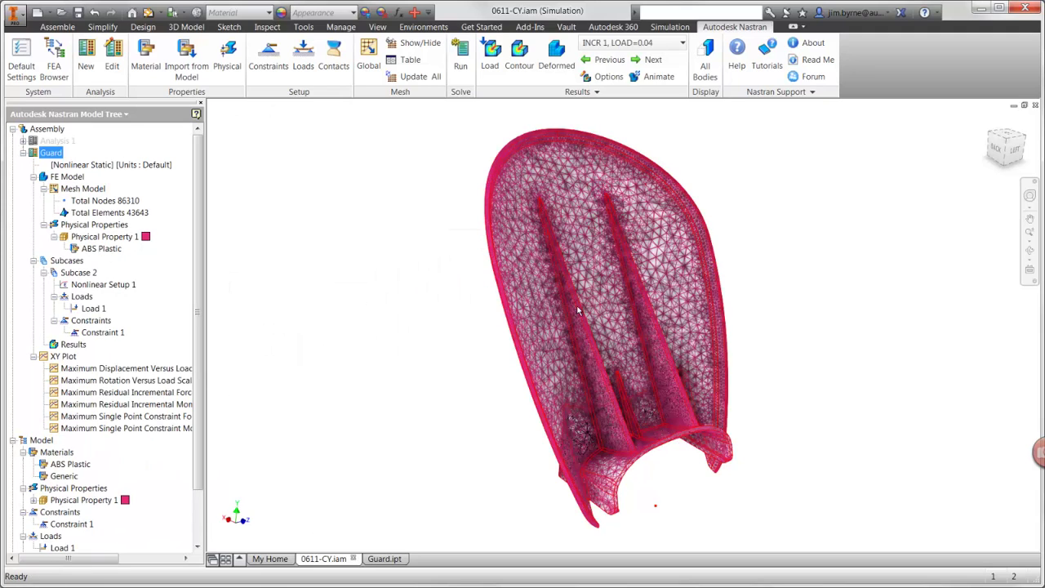
# Step: Plot the Solid von Mises contour for increment 25 with all visibility items hidden and the Max/Min labels turned off
pyautogui.click(603, 77)
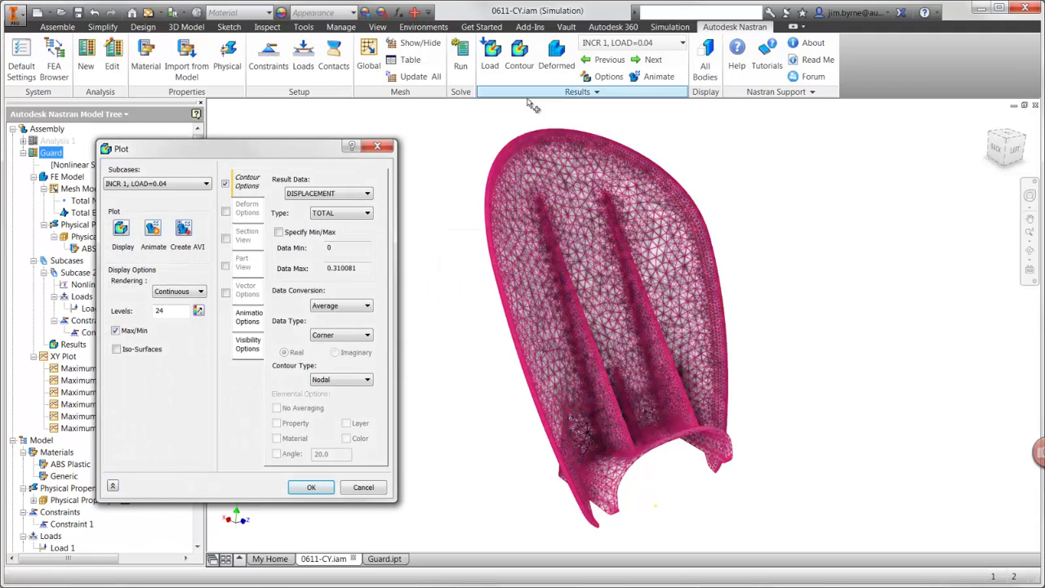
pyautogui.click(351, 193)
pyautogui.click(327, 406)
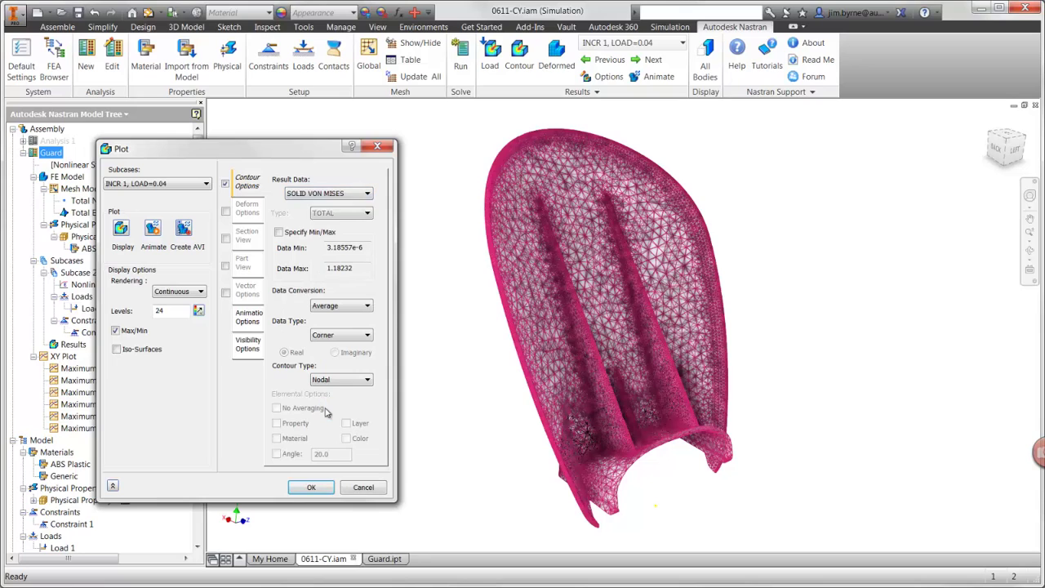
pyautogui.click(256, 347)
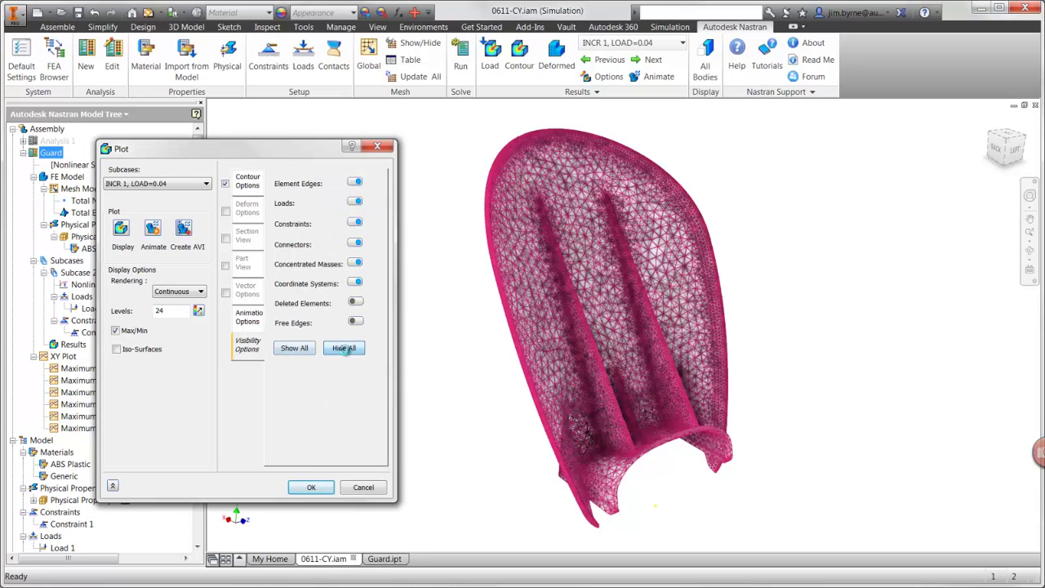
pyautogui.click(123, 229)
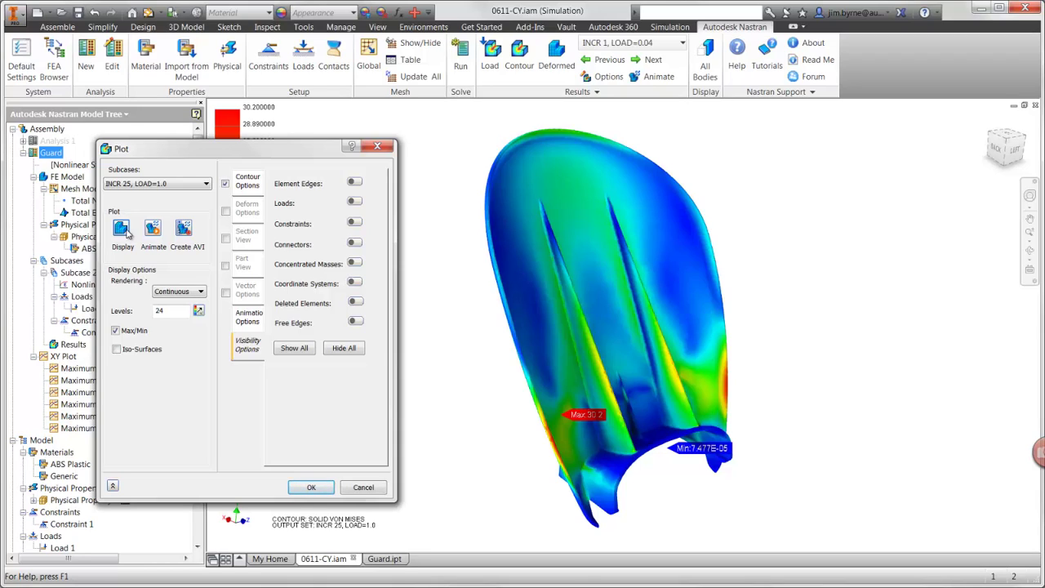
pyautogui.click(116, 331)
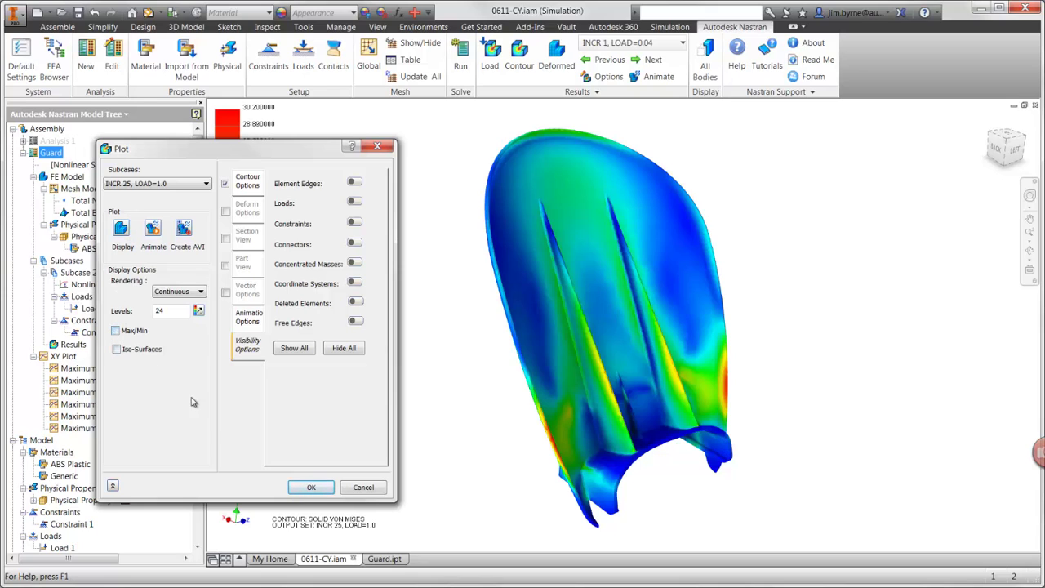
pyautogui.click(299, 489)
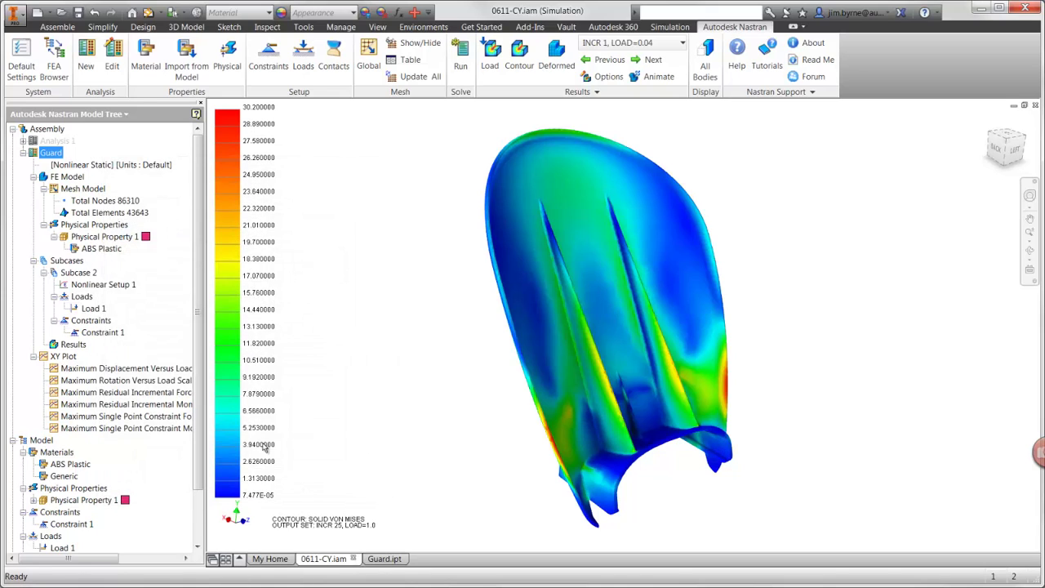
# Step: Switch from the analysis tree to the assembly's model browser and activate the Master level of detail
pyautogui.click(61, 76)
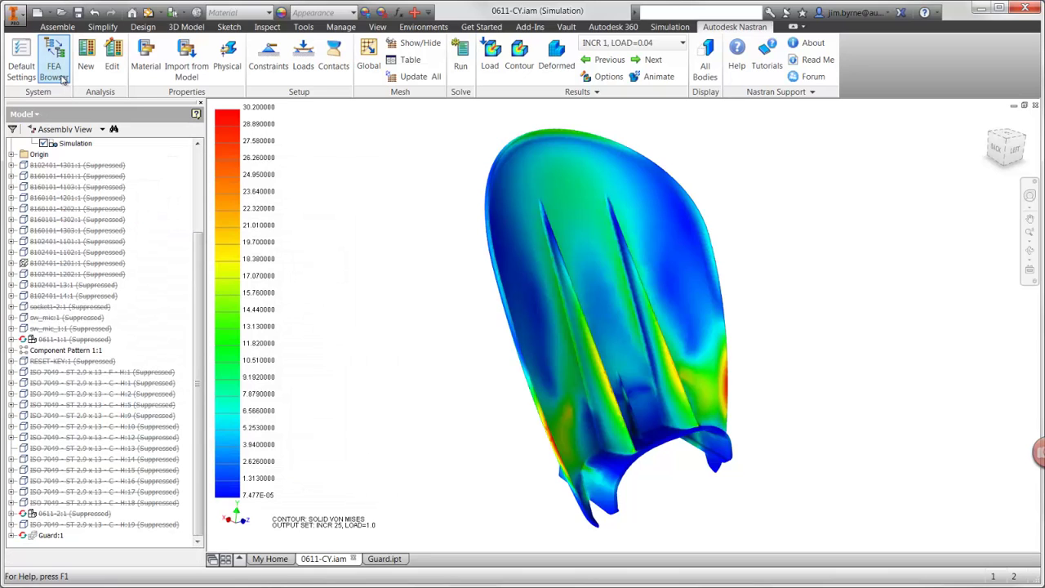
pyautogui.click(198, 185)
pyautogui.doubleClick(69, 209)
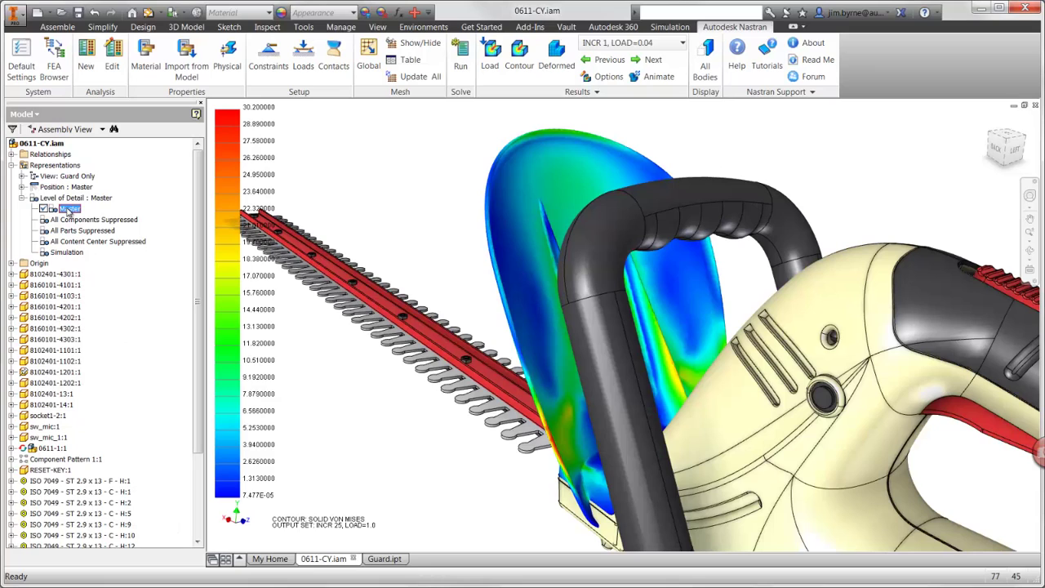